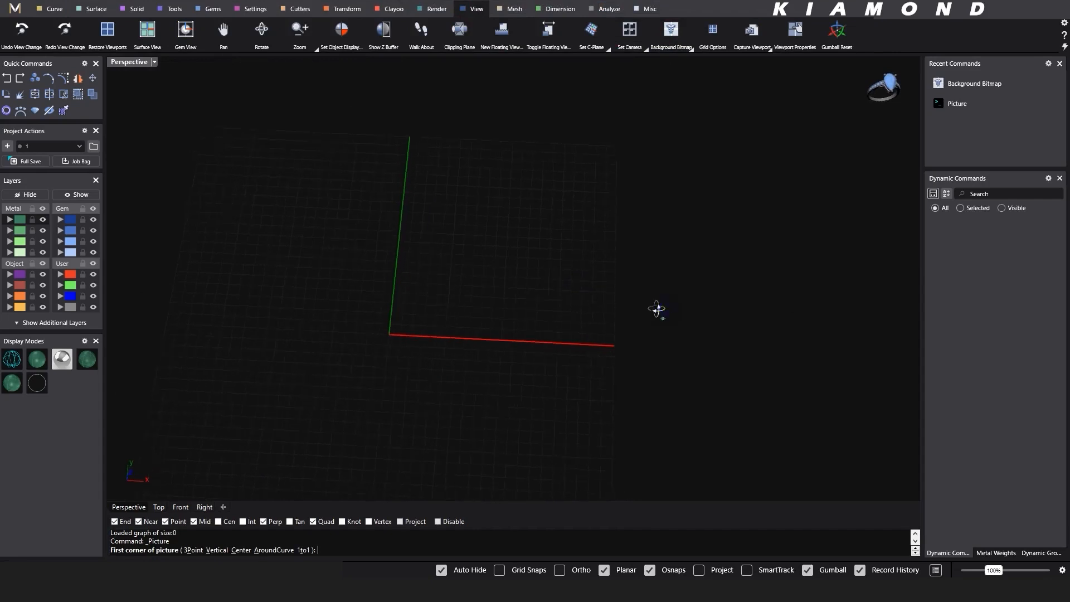
Place the gold beaded ring reference picture on the ground plane, beyond the grid on the positive X side.
click(627, 204)
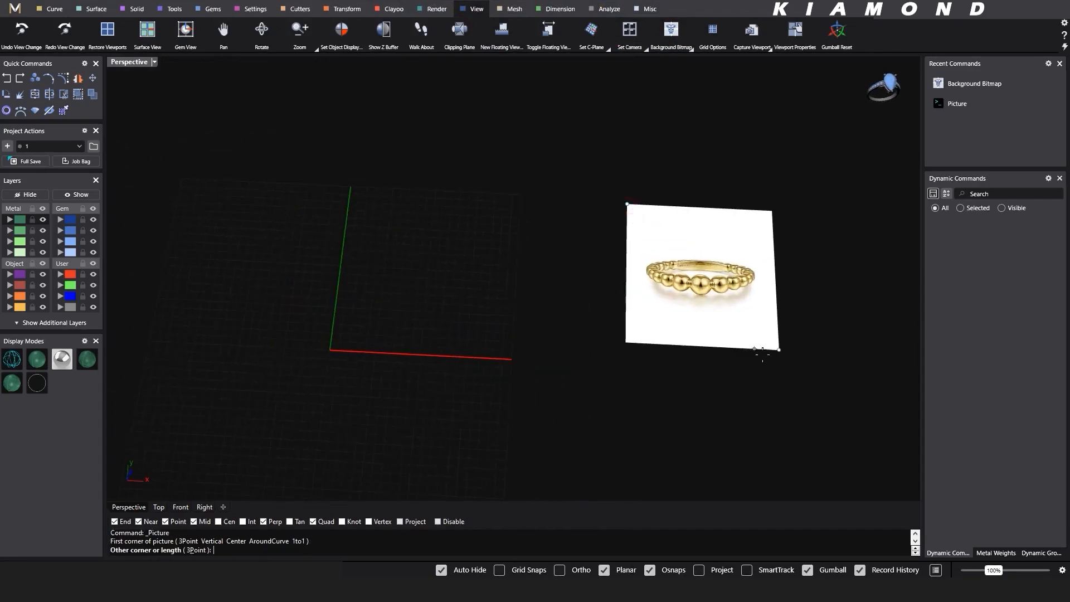
click(790, 370)
shift+right_drag(790, 370, 680, 338)
scroll(660, 316, up, 4)
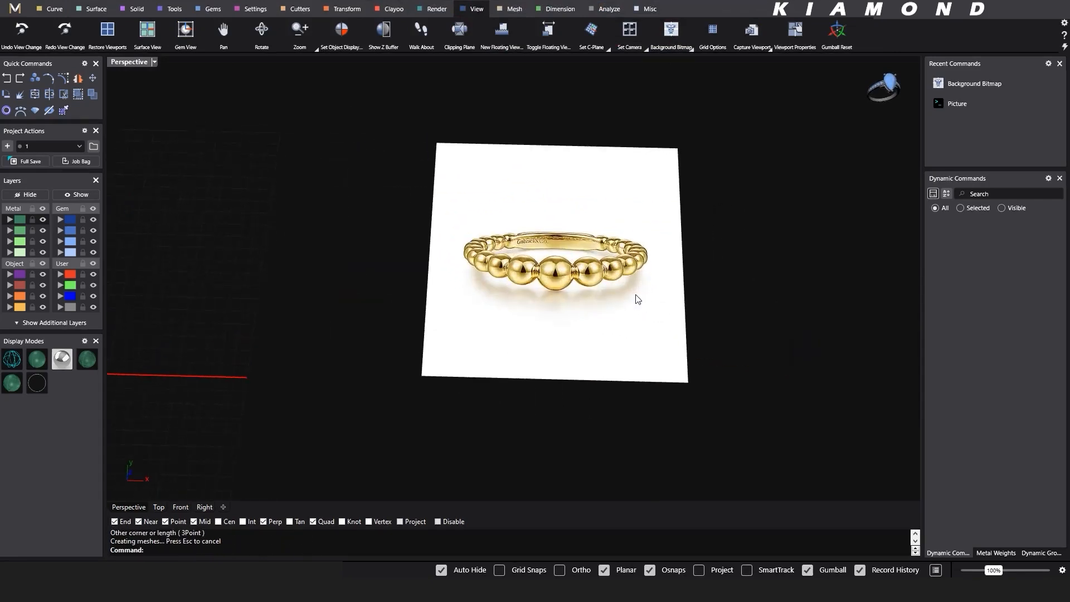
Lock the ring reference picture in place.
click(603, 286)
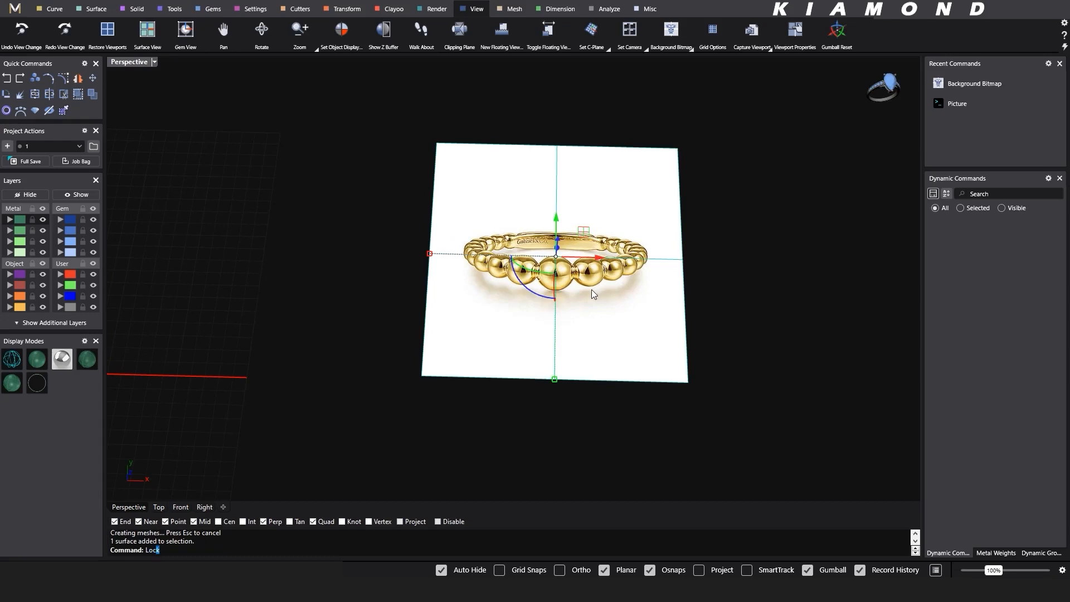
text(Lo)
key(Return)
scroll(588, 269, up, 5)
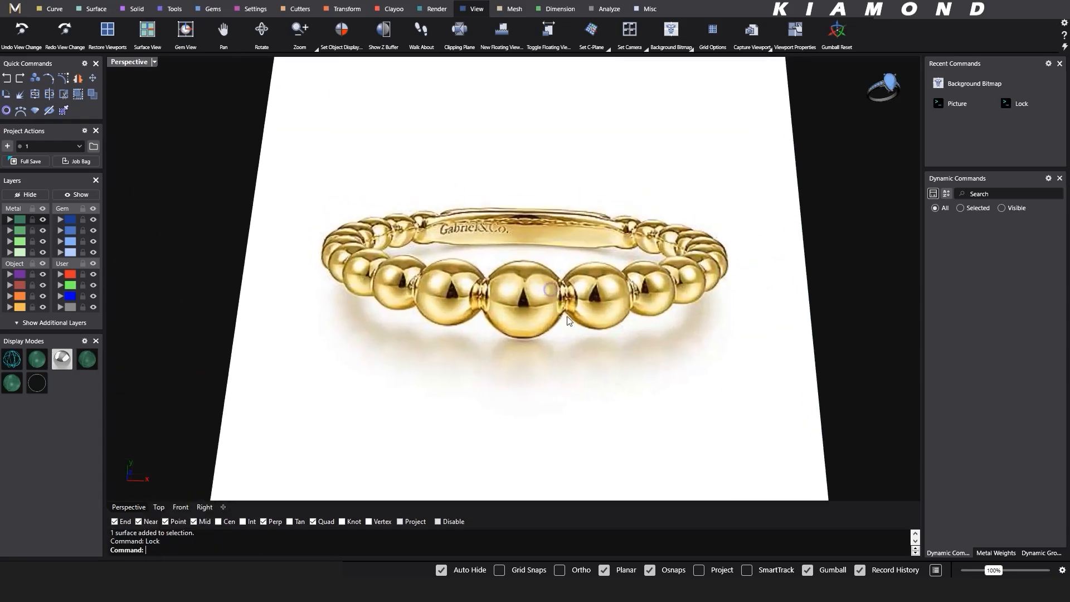
Count the beads along one half of the pictured ring by marking each with the annotation pen, and write 11 beside it.
key(ctrl+alt+d)
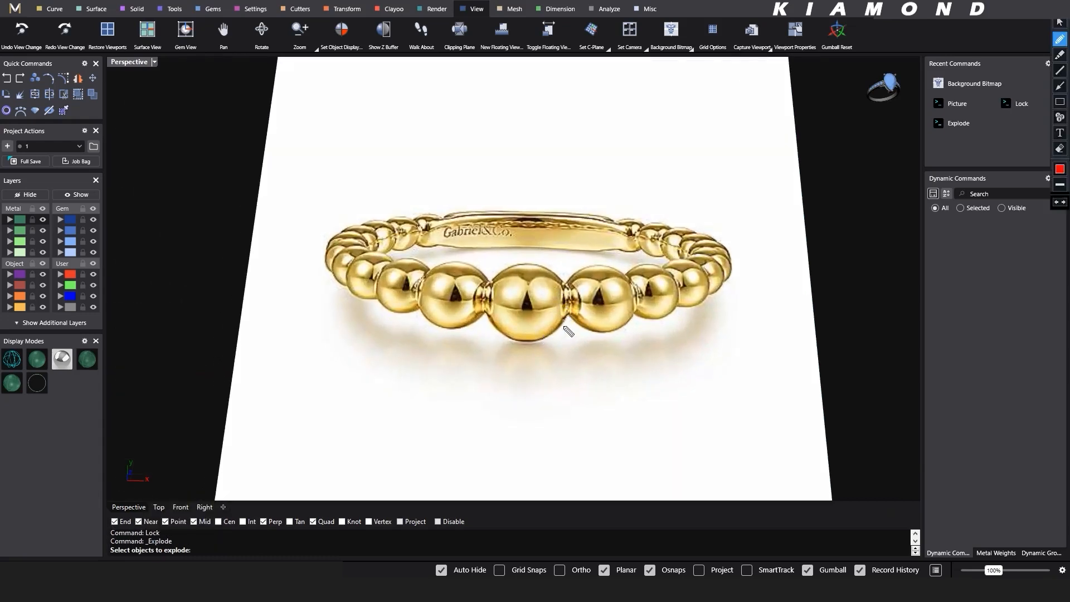
click(525, 309)
click(460, 299)
click(381, 288)
click(358, 277)
click(342, 261)
click(335, 251)
click(334, 235)
click(371, 230)
click(381, 226)
click(400, 229)
click(428, 225)
mouse_move(291, 386)
mouse_down()
mouse_move(310, 358)
mouse_move(310, 436)
mouse_up()
drag(316, 368, 346, 444)
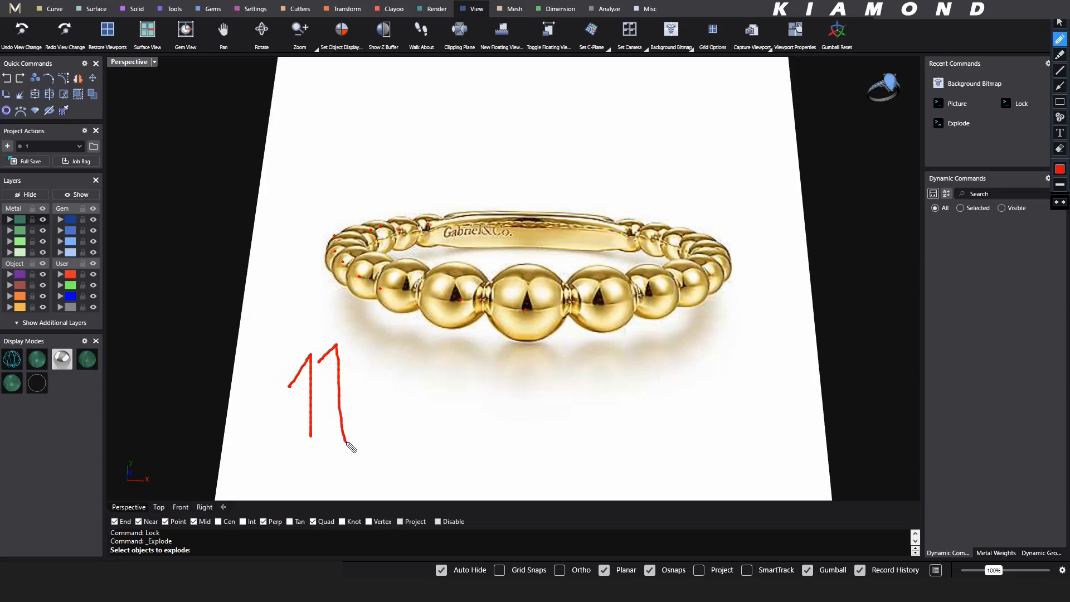
key(Escape)
Create a ring rail at the origin using the EU sizing region and finger size 52.
scroll(714, 249, down, 7)
shift+right_drag(541, 286, 730, 286)
scroll(730, 285, down, 4)
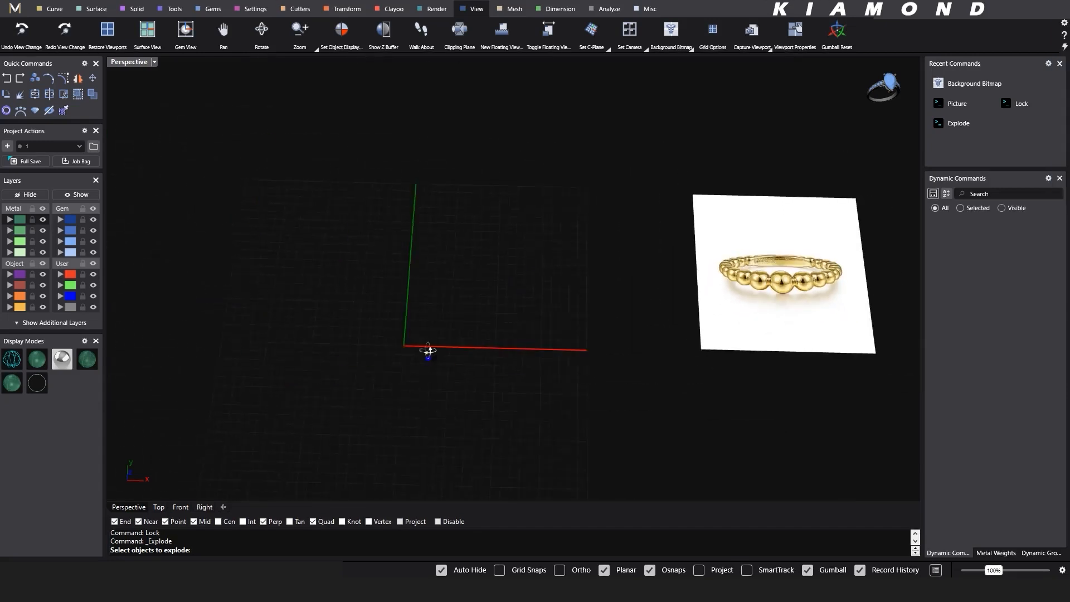
right_drag(429, 350, 443, 295)
click(6, 111)
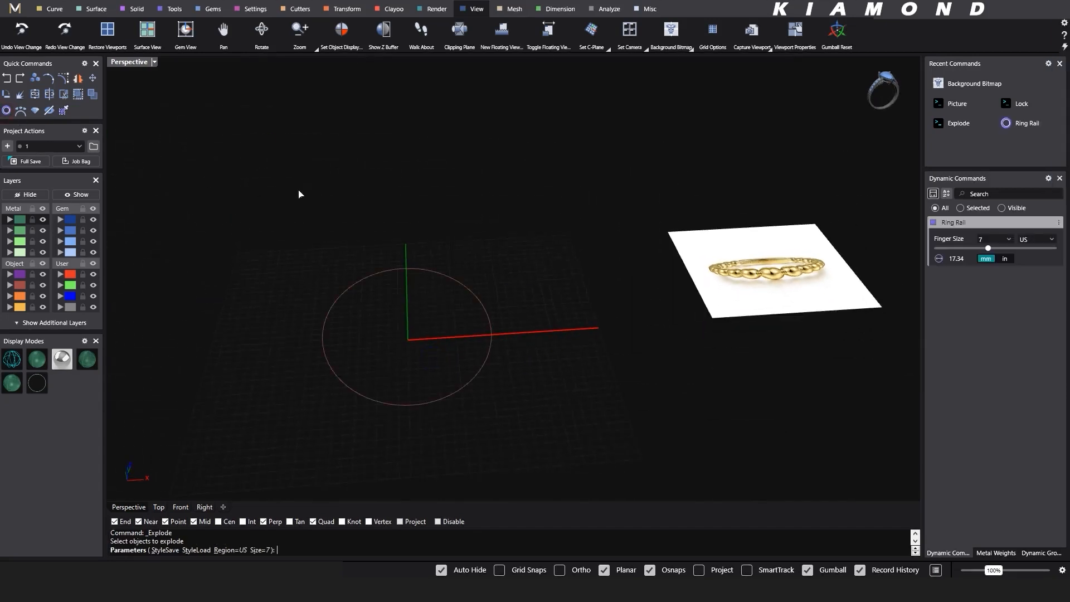
mouse_move(670, 276)
right_down()
mouse_move(657, 303)
mouse_move(671, 257)
right_up()
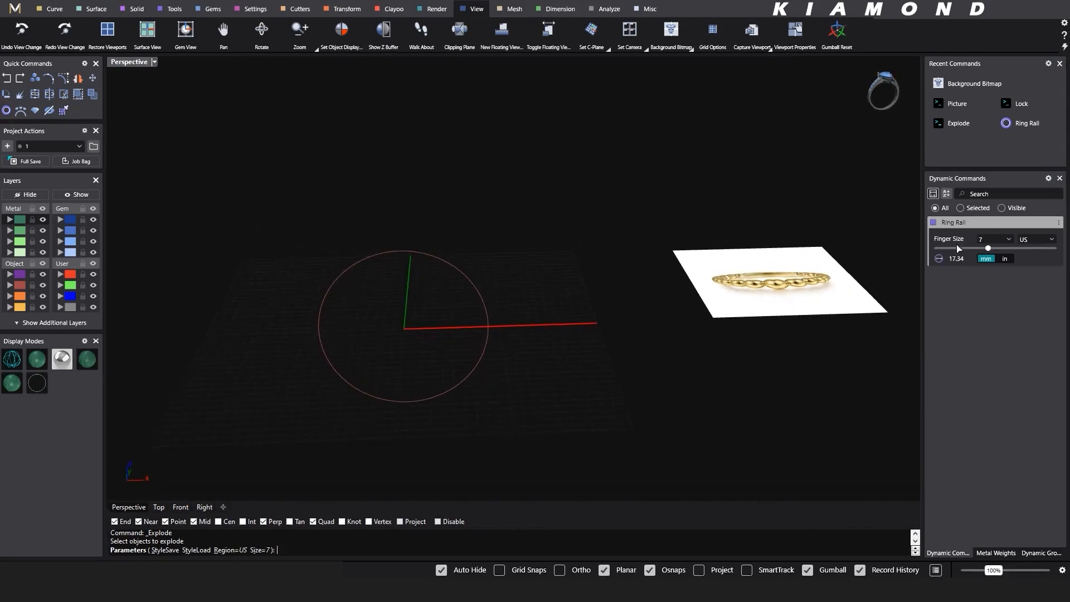
click(1047, 244)
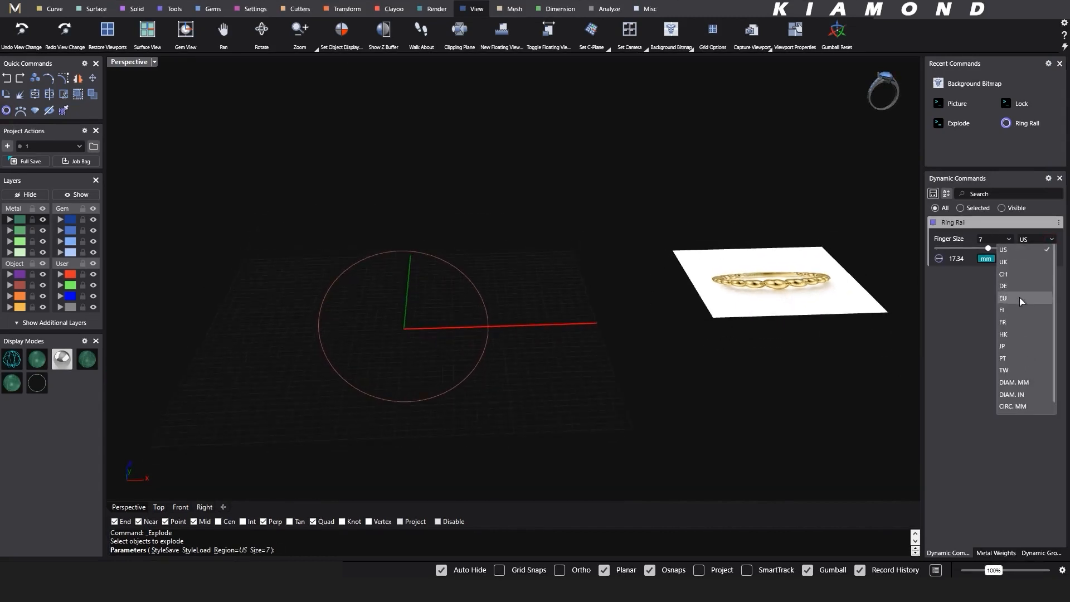
click(1019, 298)
click(993, 240)
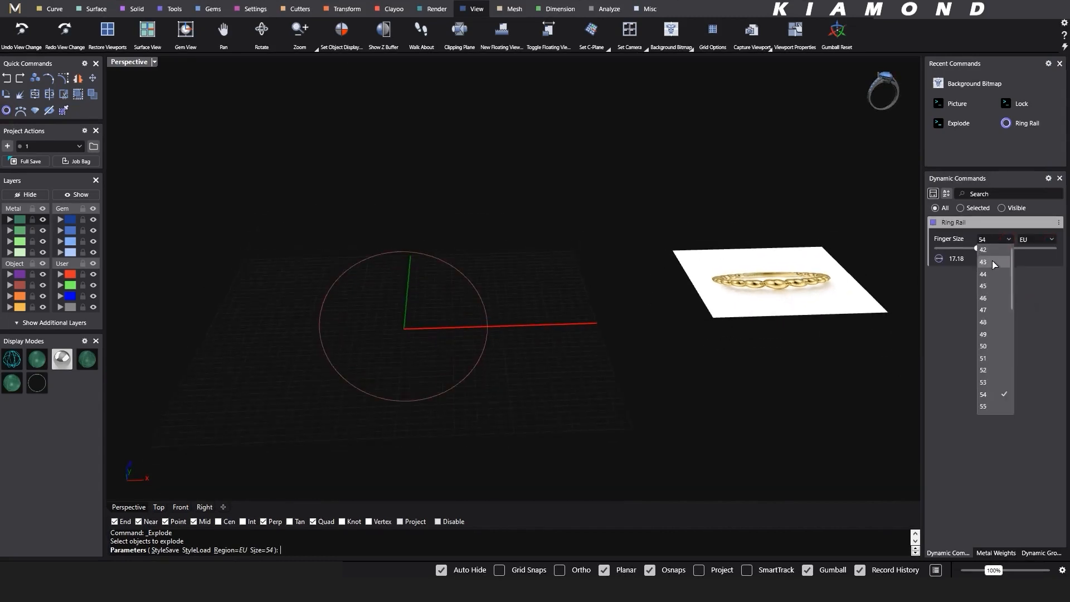
click(992, 371)
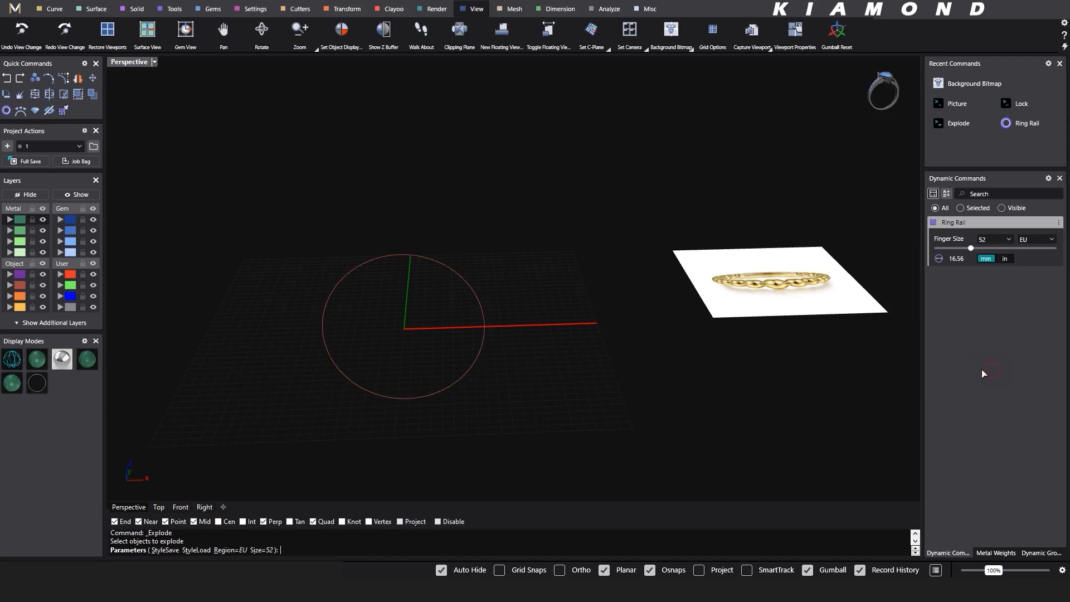
right_click(430, 312)
Switch to the Front view of the ring rail and bring up the curve tools.
scroll(377, 301, up, 7)
right_drag(376, 301, 429, 232)
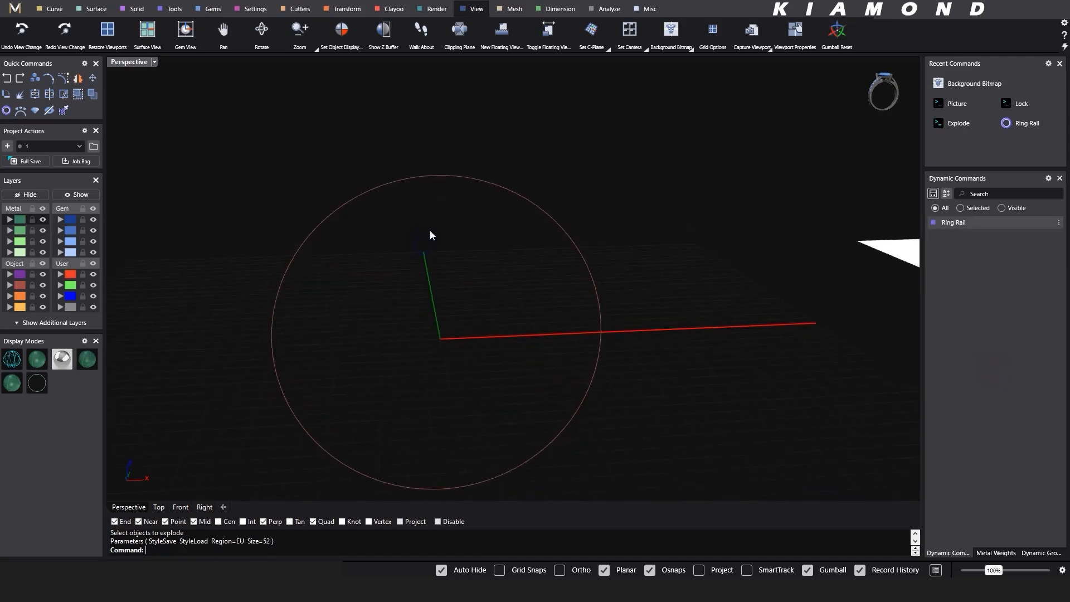
scroll(433, 229, down, 4)
right_drag(560, 232, 136, 423)
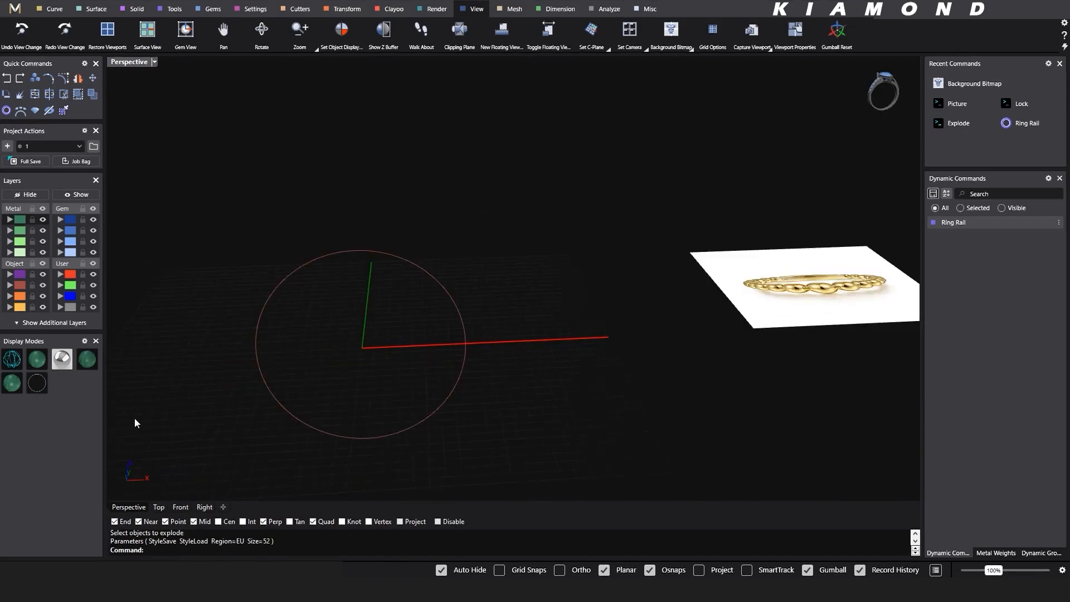
click(180, 508)
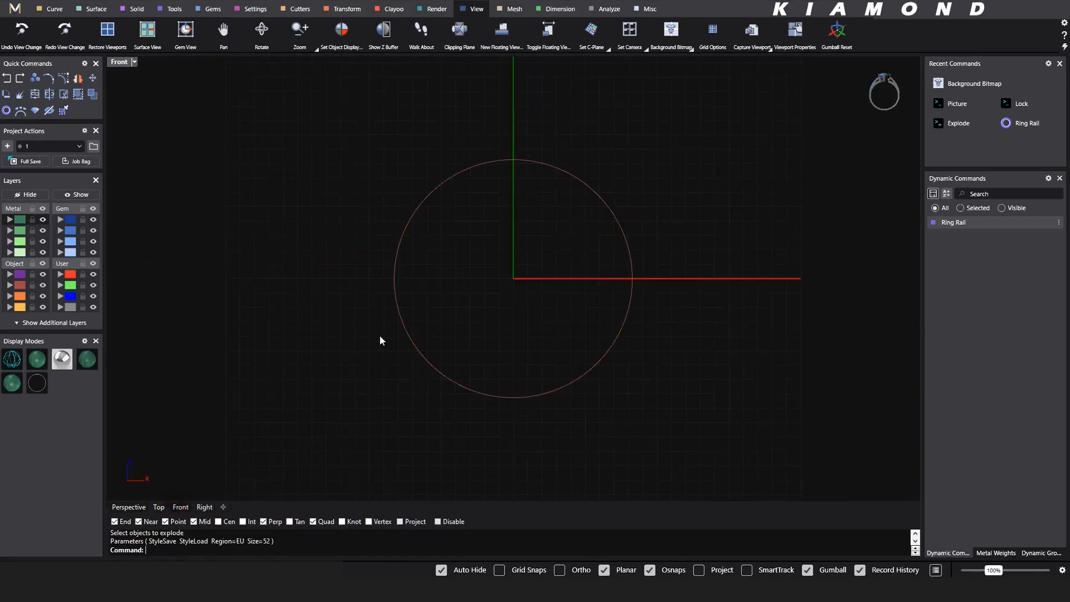
right_drag(491, 194, 474, 271)
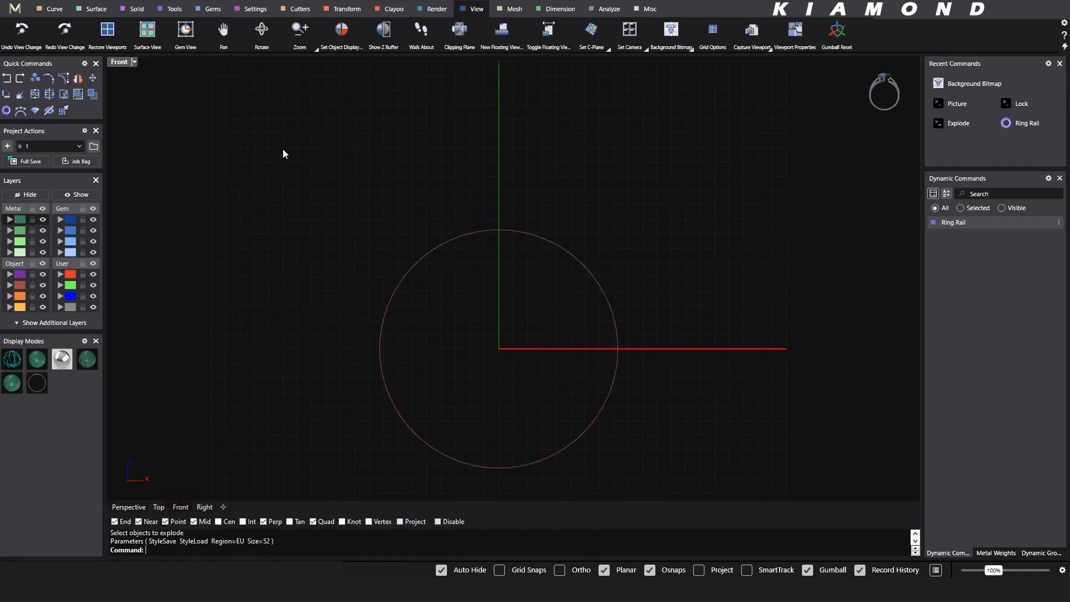
click(52, 8)
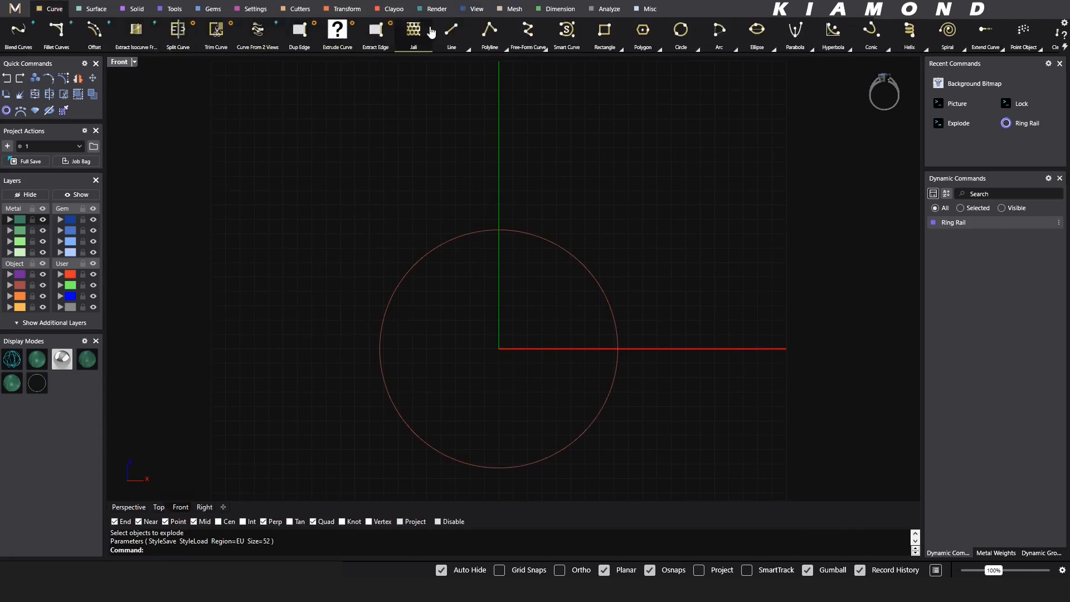
click(450, 29)
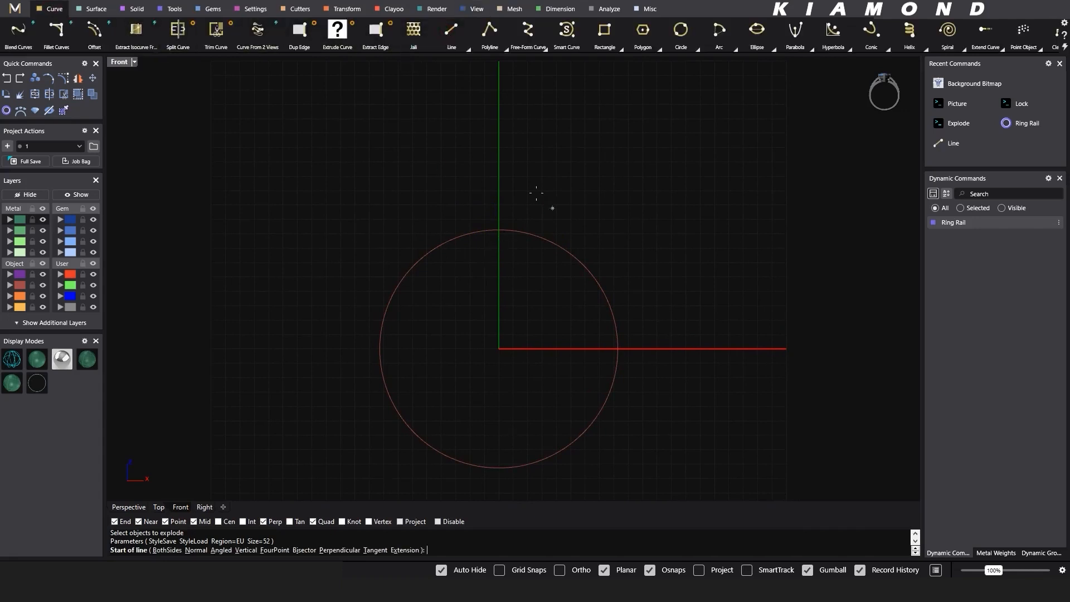
click(499, 229)
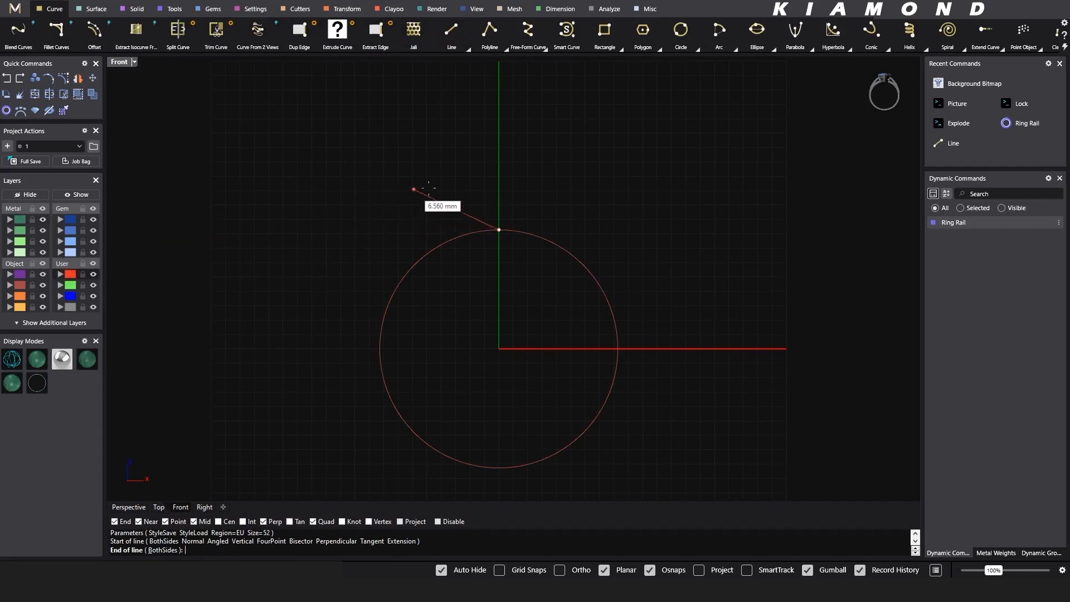
key(Escape)
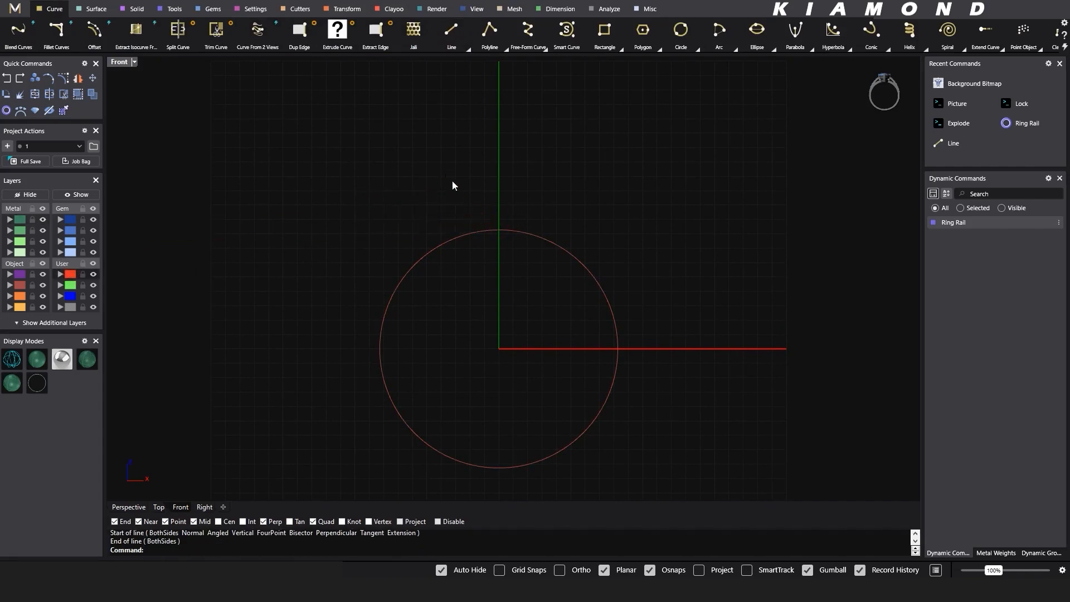
Draw a 3.2 mm vertical line up from the ring rail's top quadrant on the red user layer, and hide the grid.
key(Return)
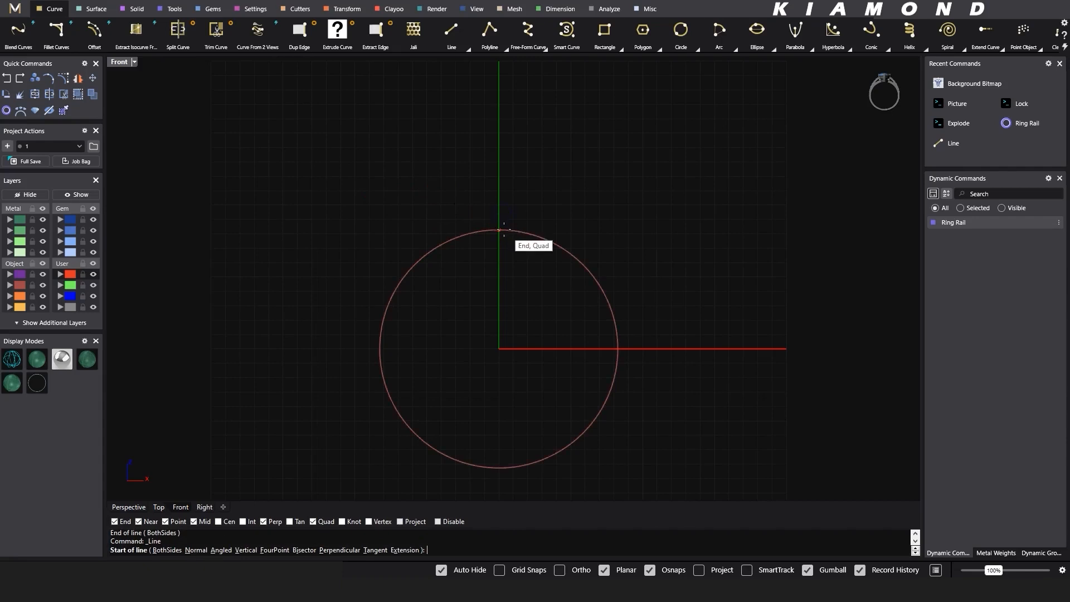
click(499, 230)
text(3.2)
key(Return)
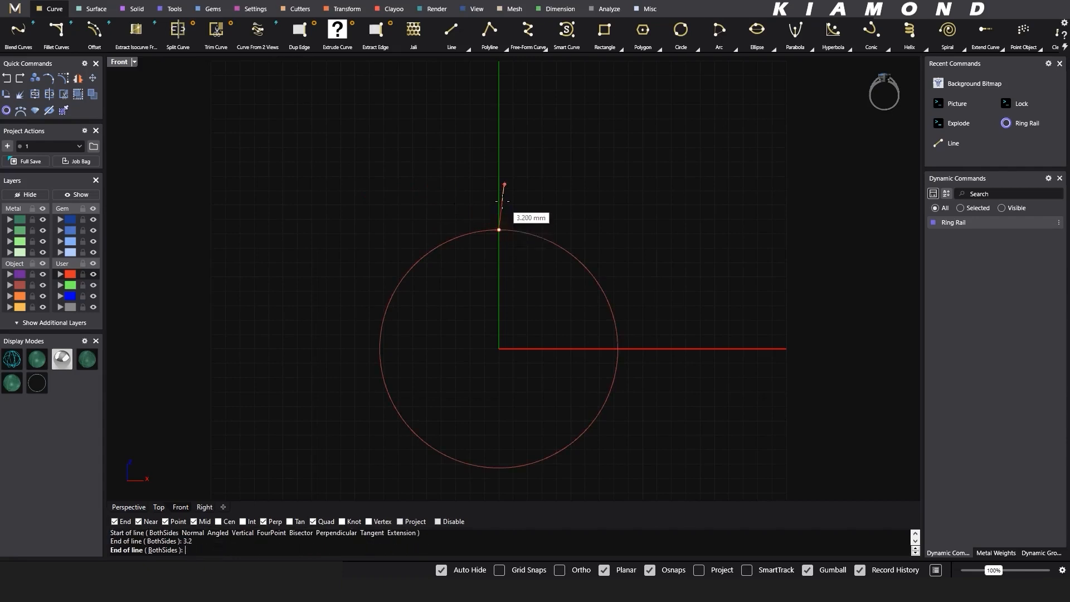
click(501, 190)
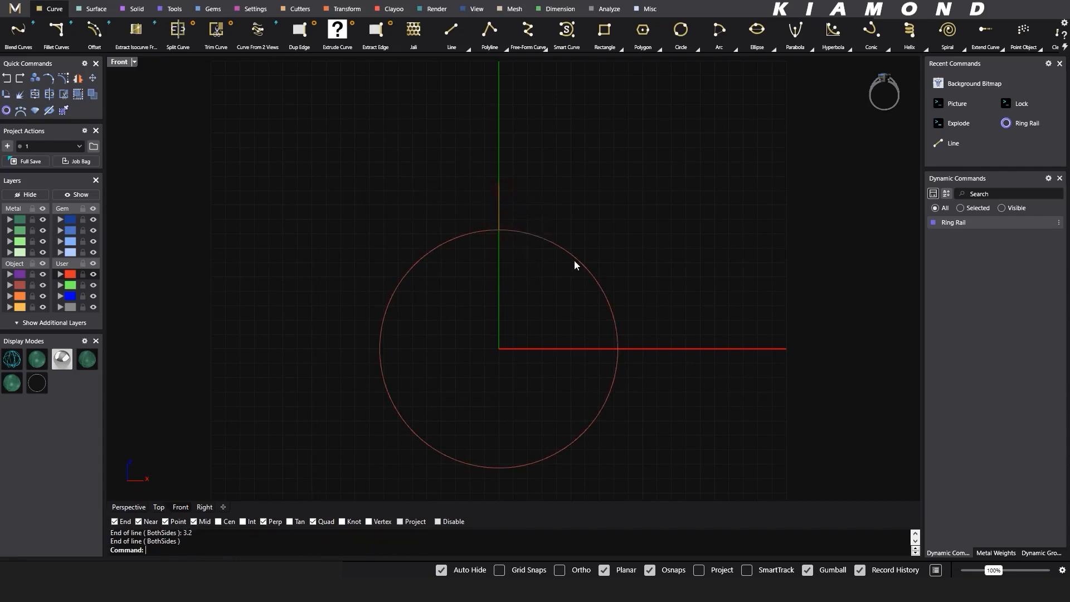
key(F7)
Draw a 1.6 mm vertical line down from the ring rail's bottom quadrant.
right_drag(502, 369, 489, 309)
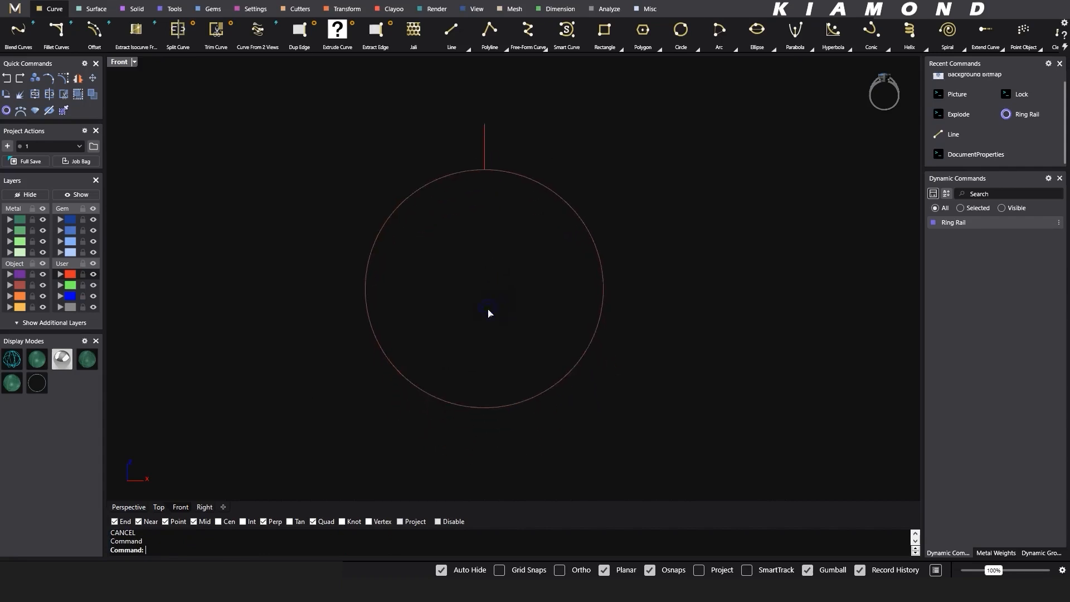
click(449, 31)
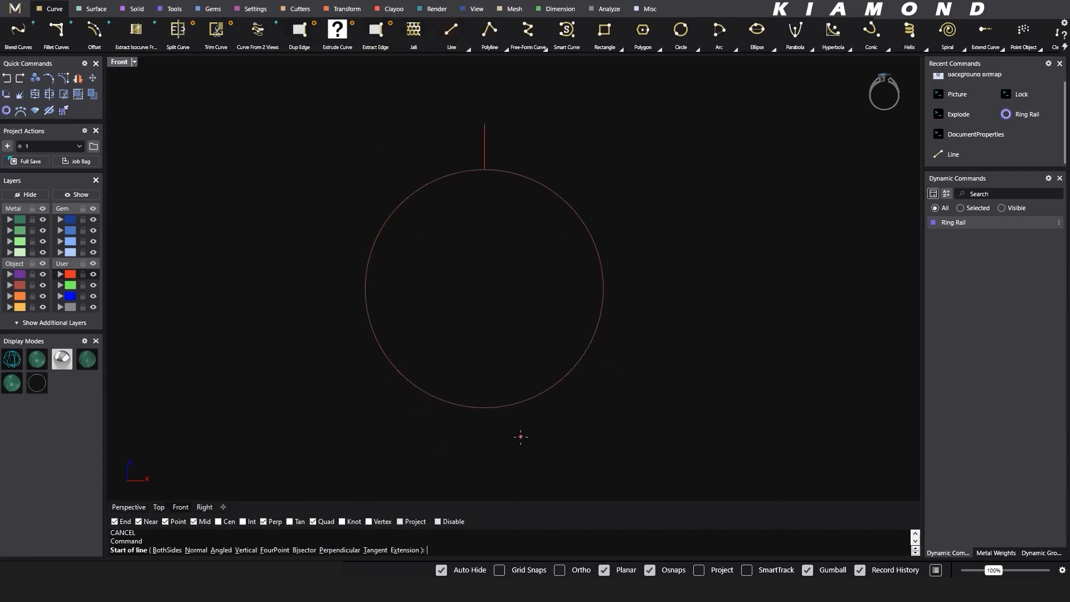
click(485, 408)
text(1.6)
key(Return)
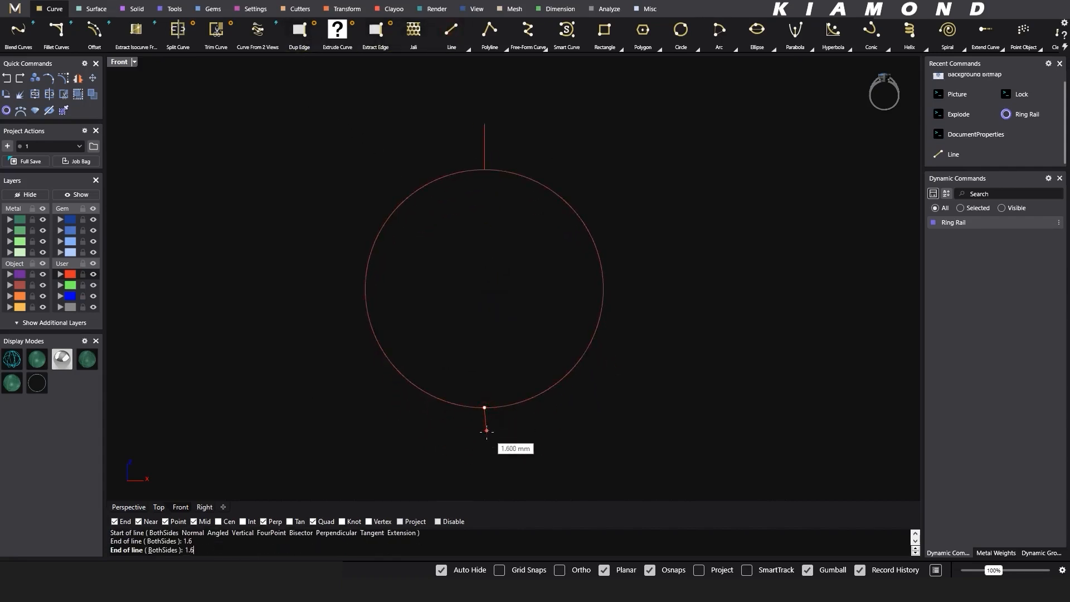
click(484, 430)
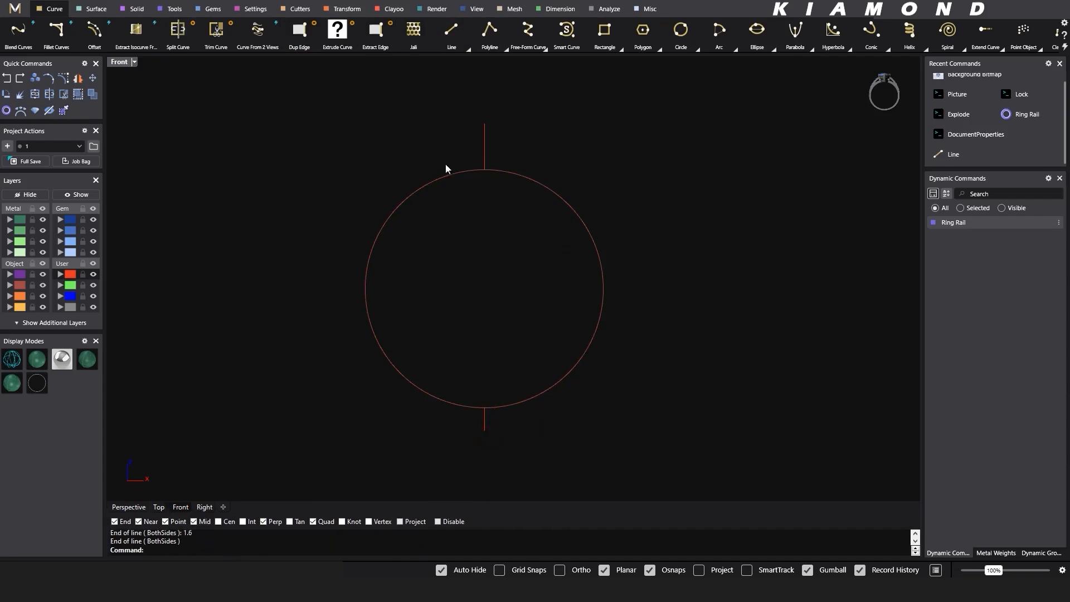
Draw a two-point circle whose diameter runs from the upper line's midpoint to the lower line's midpoint.
click(680, 31)
click(233, 549)
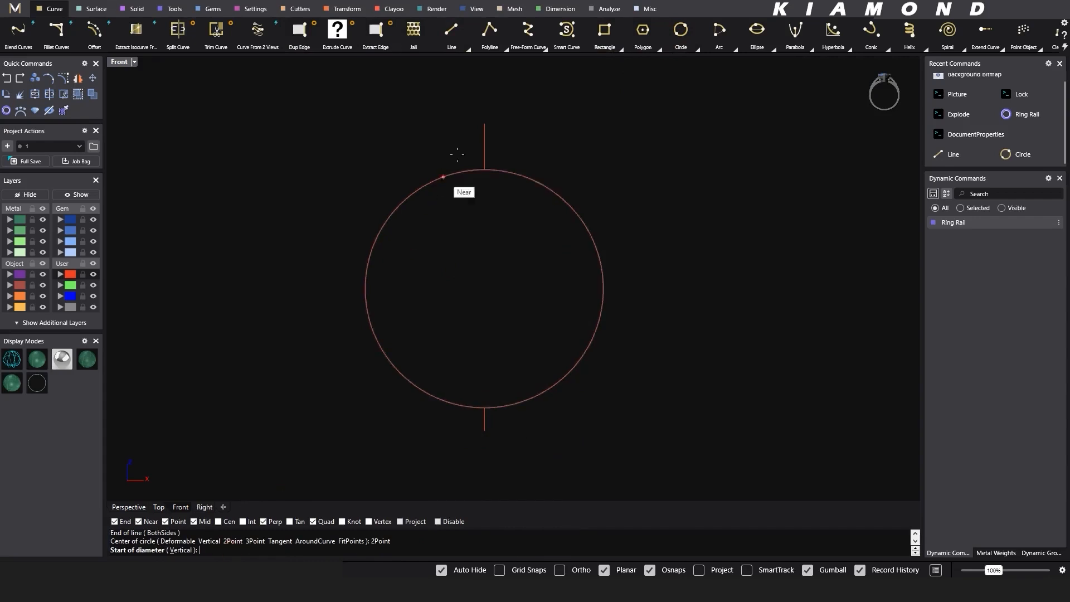
click(478, 141)
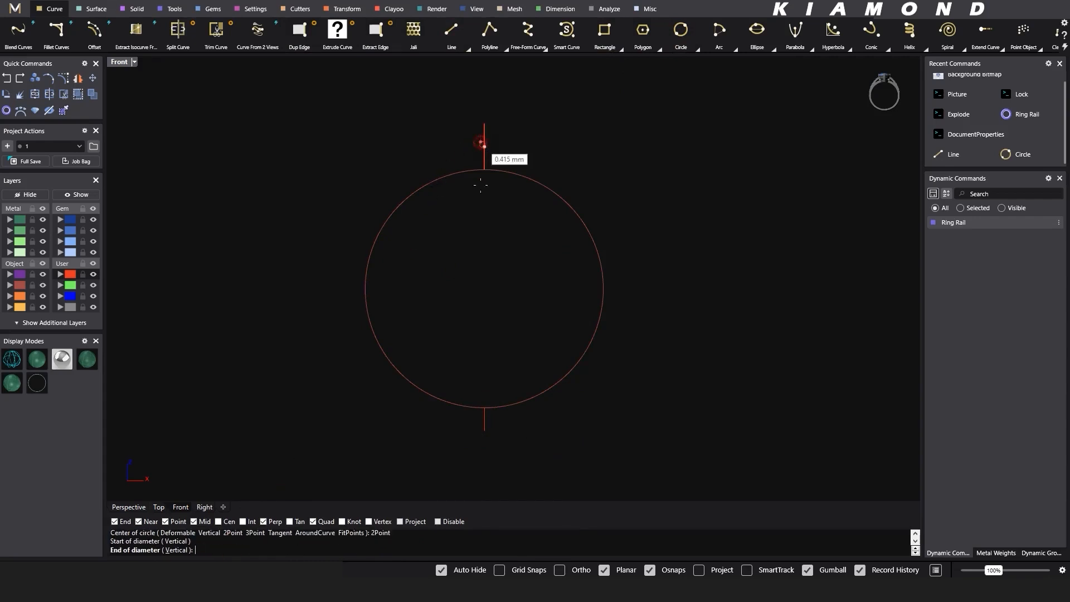
click(482, 419)
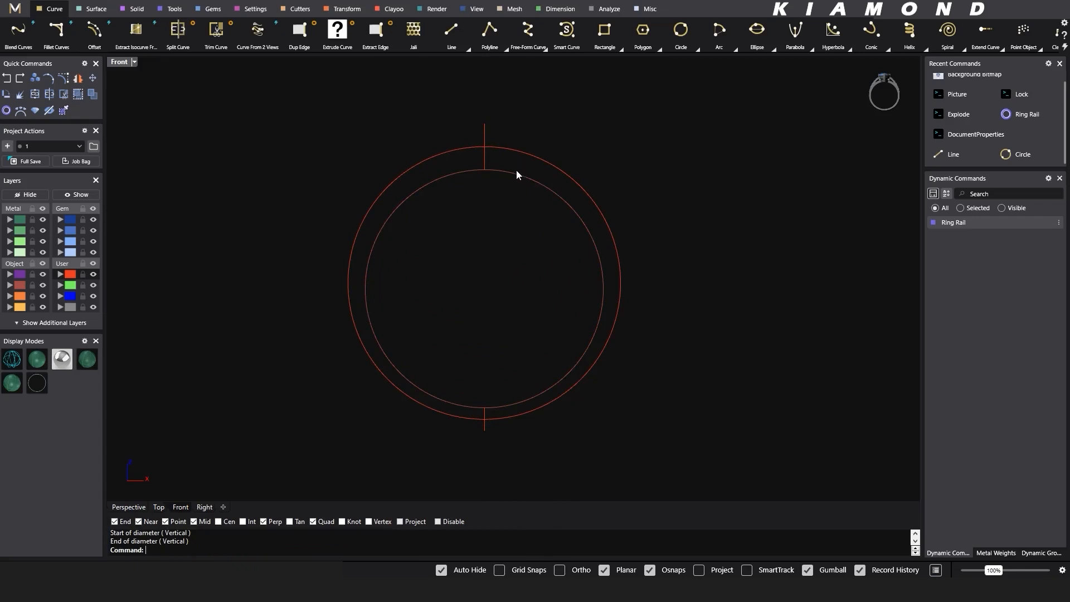
Delete the two vertical construction lines above and below the ring rail, keeping both circles.
click(528, 153)
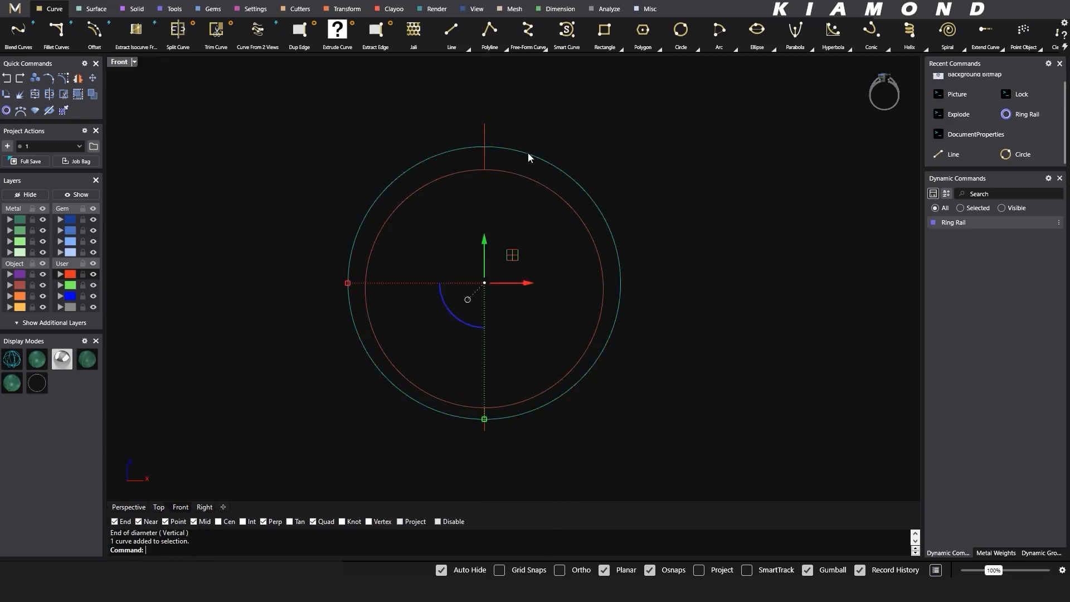
drag(451, 103, 545, 471)
key(Delete)
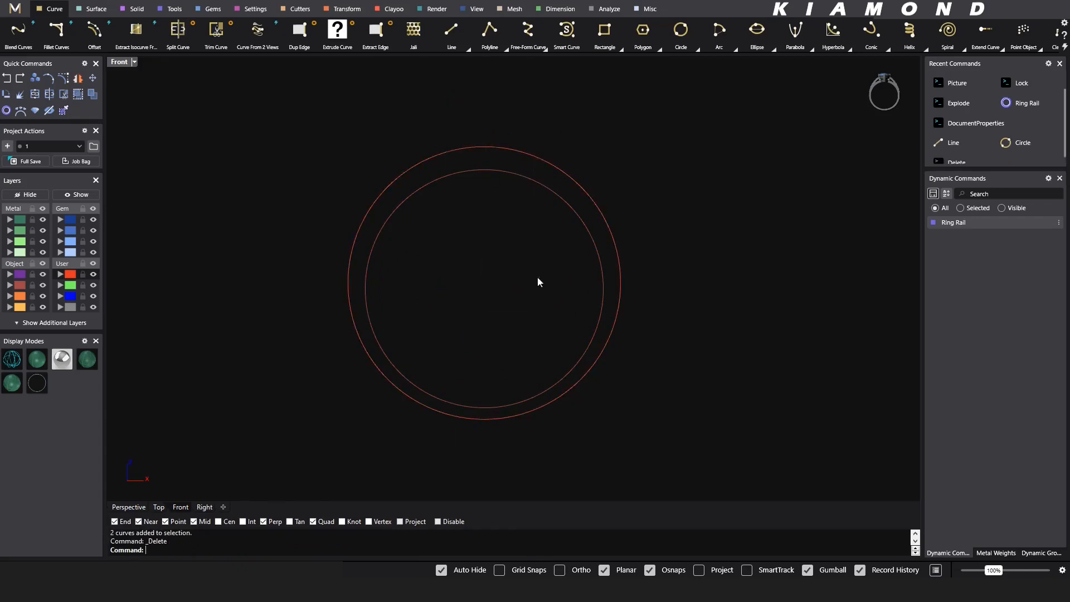
Distribute spherical objects along the outer circle with a 3.2 mm start size, beginning at the circle's top at start position 0.498.
click(558, 169)
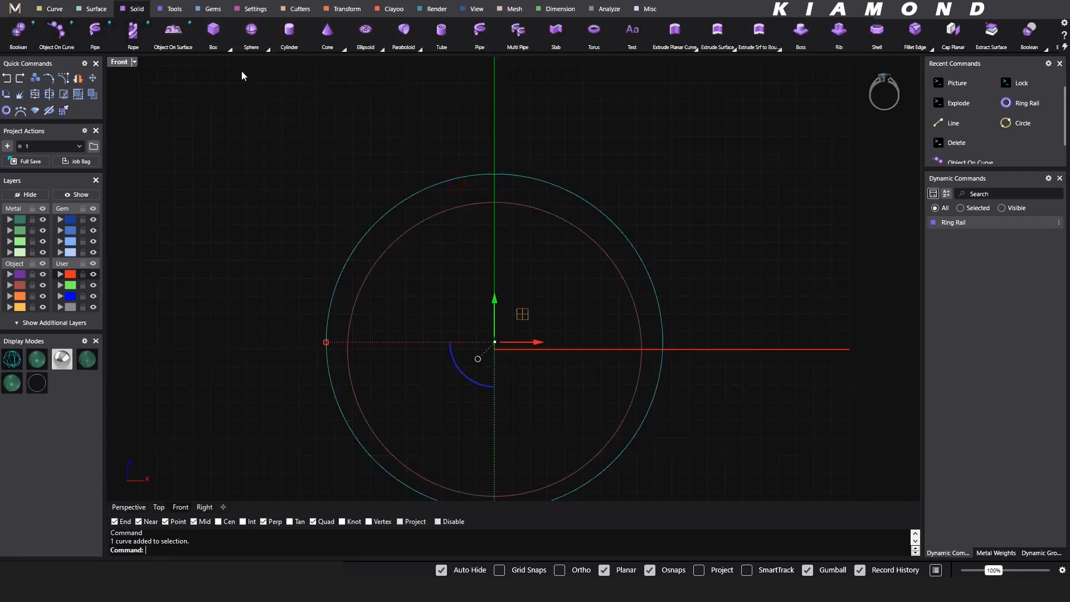
click(56, 31)
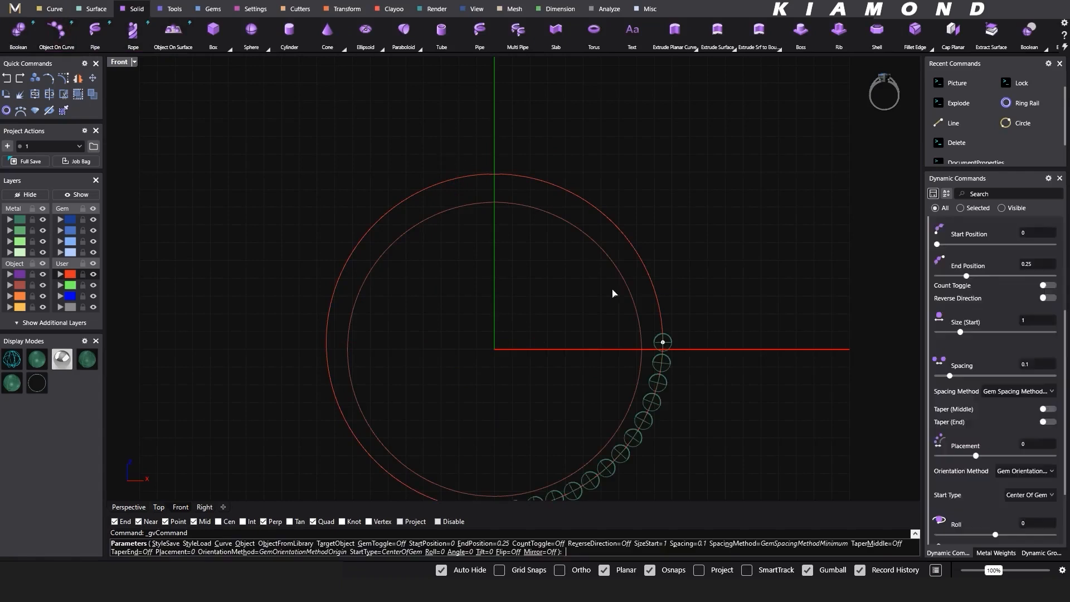
scroll(654, 312, down, 2)
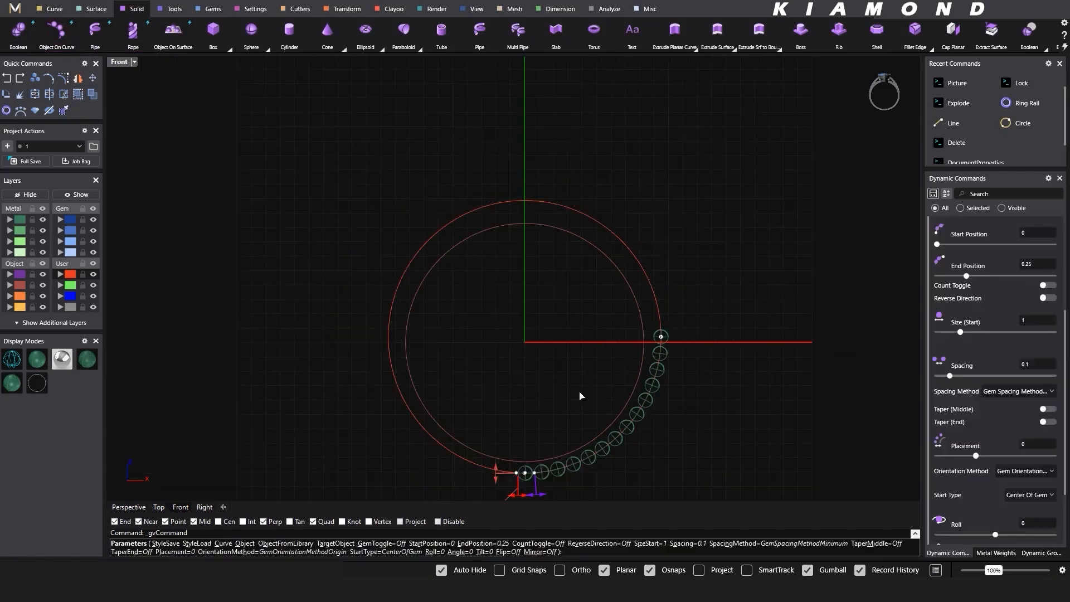
click(526, 471)
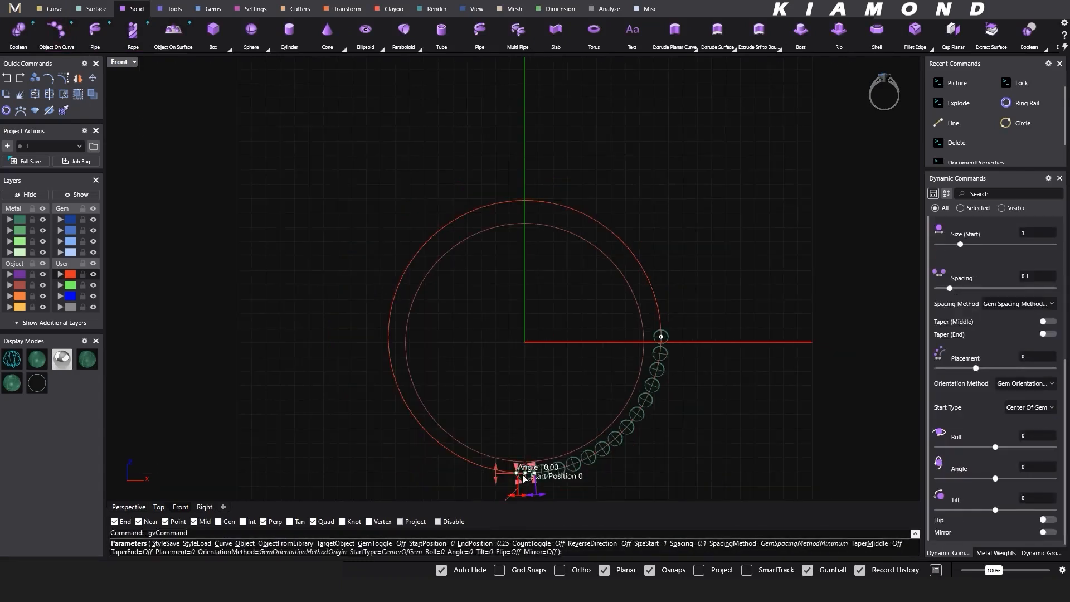
drag(524, 473, 709, 211)
scroll(520, 207, up, 5)
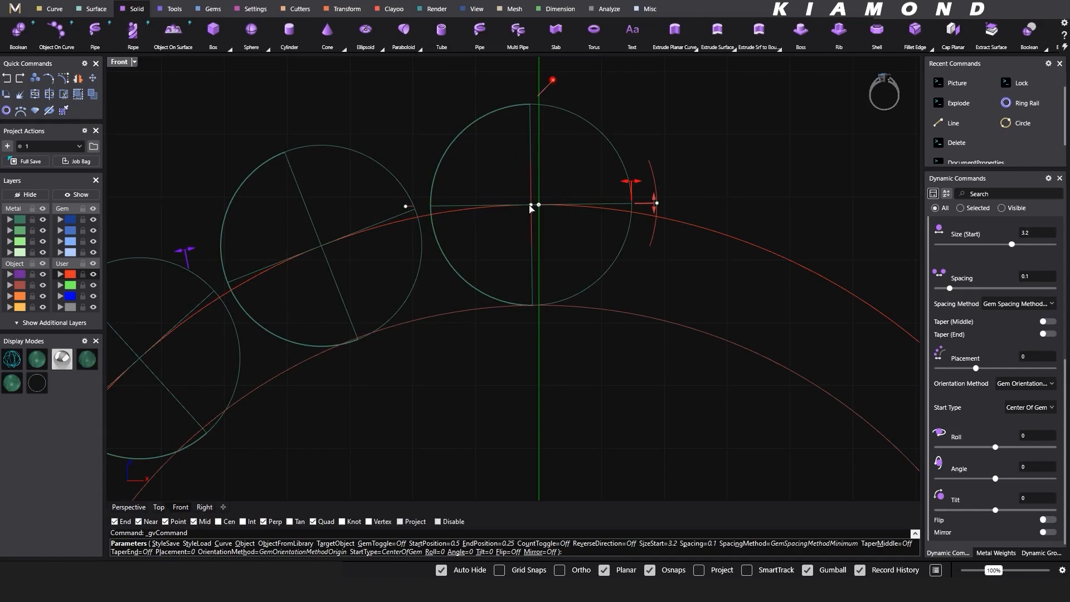
drag(530, 208, 546, 207)
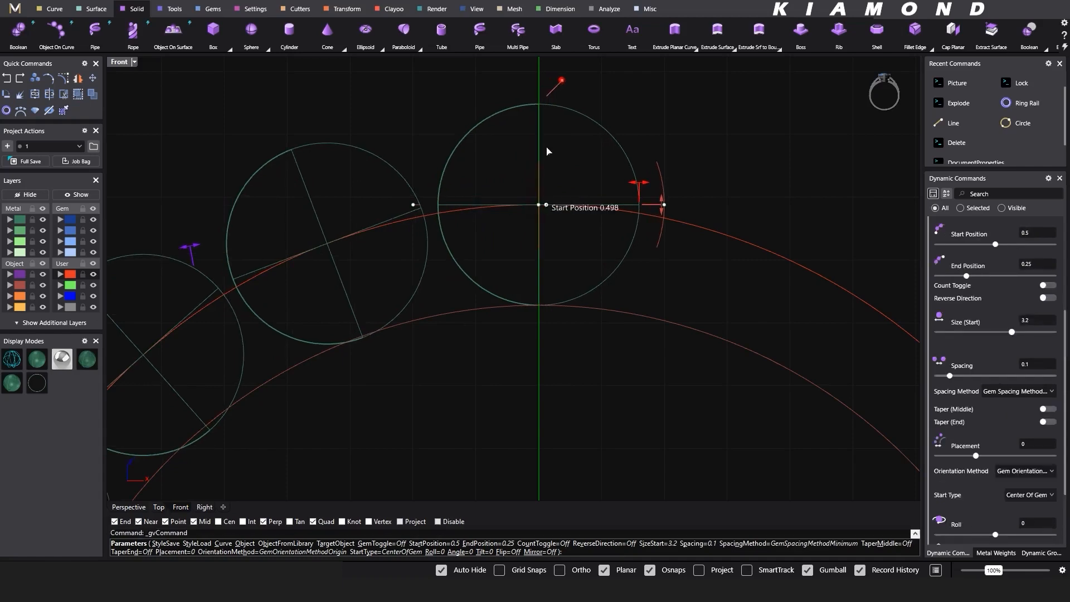
Extend the bead run counterclockwise around the circle to end position 0.922 and enable tapering toward the end.
scroll(546, 151, down, 7)
right_drag(532, 319, 507, 146)
drag(778, 232, 439, 436)
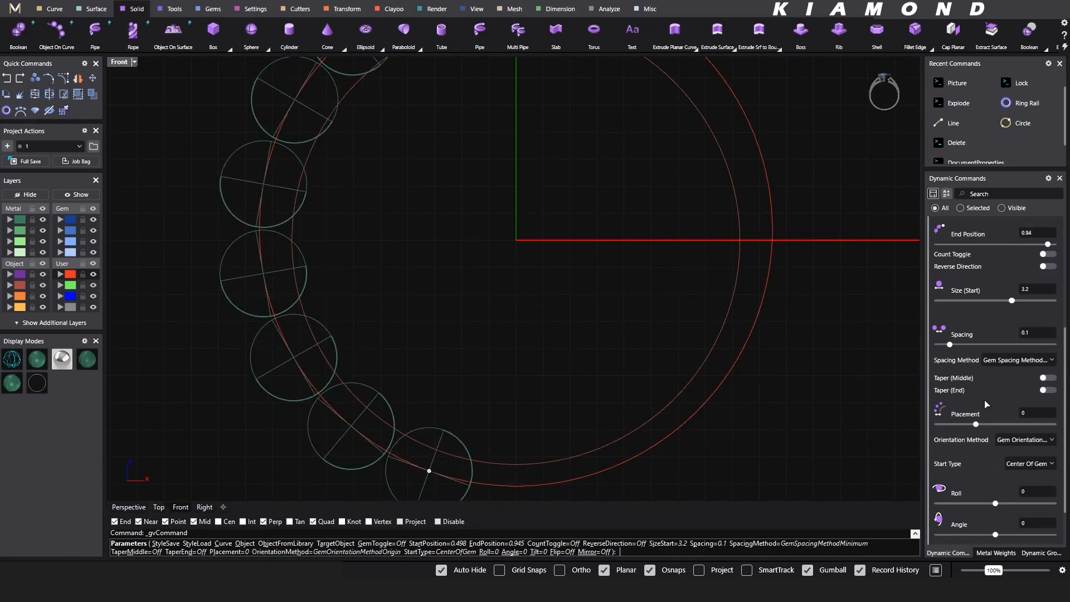
click(1046, 391)
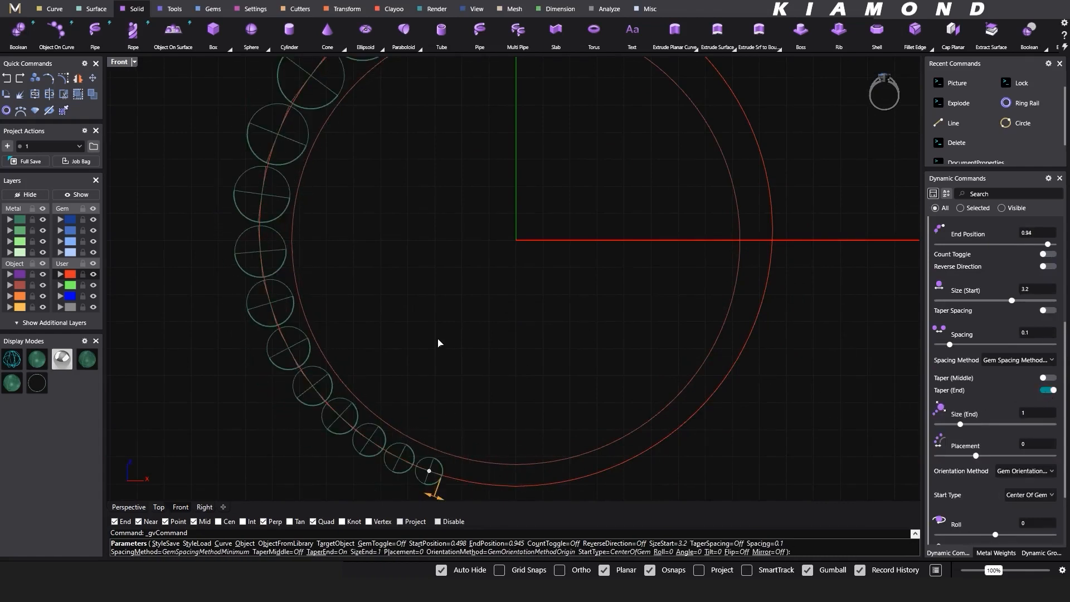
scroll(438, 343, down, 2)
drag(432, 446, 403, 435)
Set the spacing between the beads to -0.1 mm.
click(1034, 330)
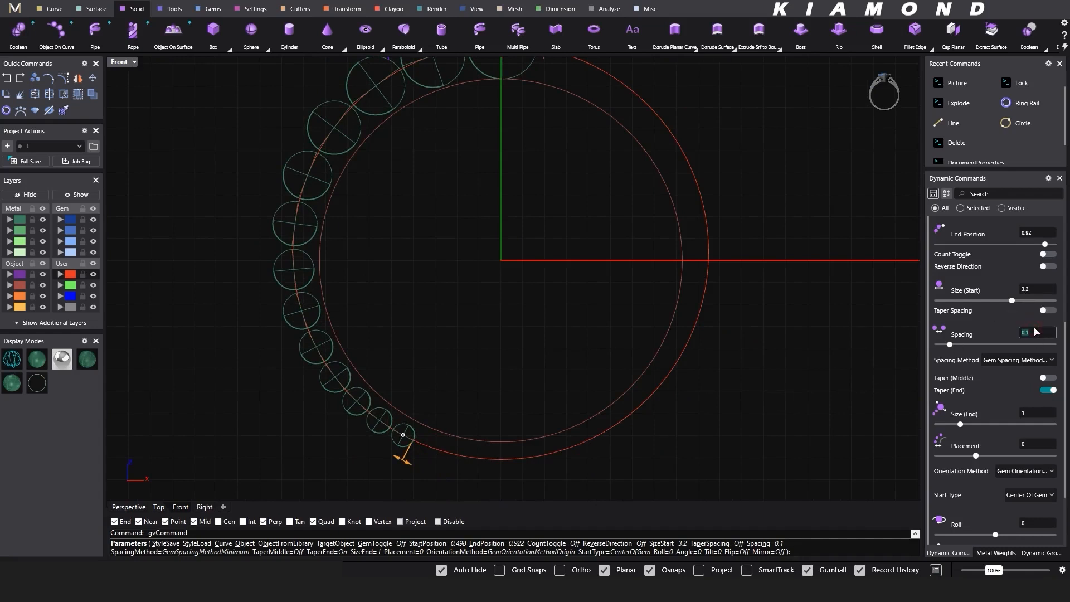
text(-0.1)
key(Return)
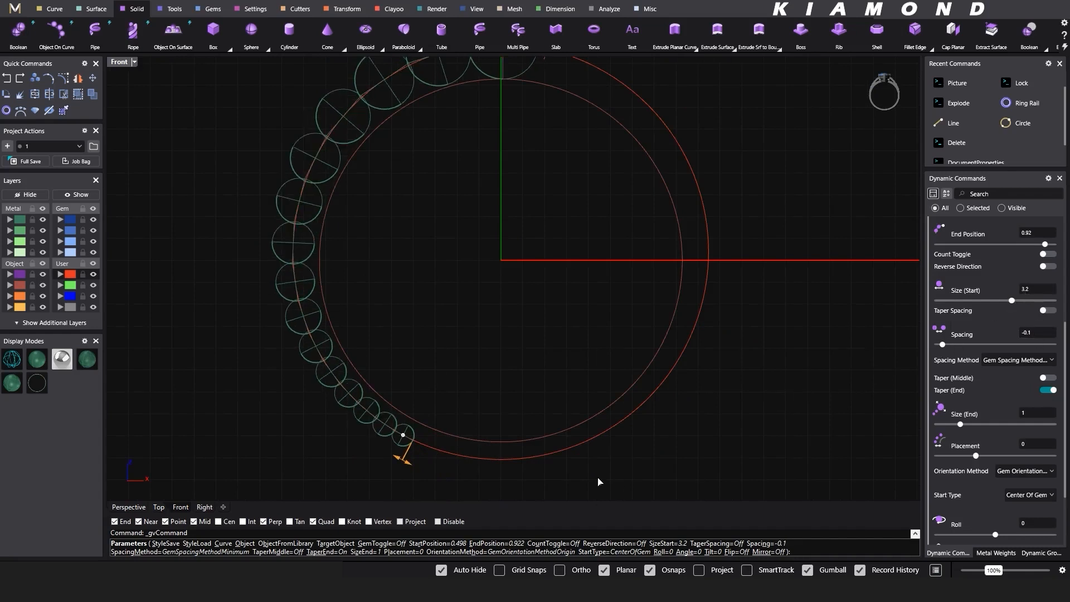
Set the last bead's size to 1.6 mm, pull the run back to end position 0.891, and finish the bead distribution.
drag(401, 461, 414, 472)
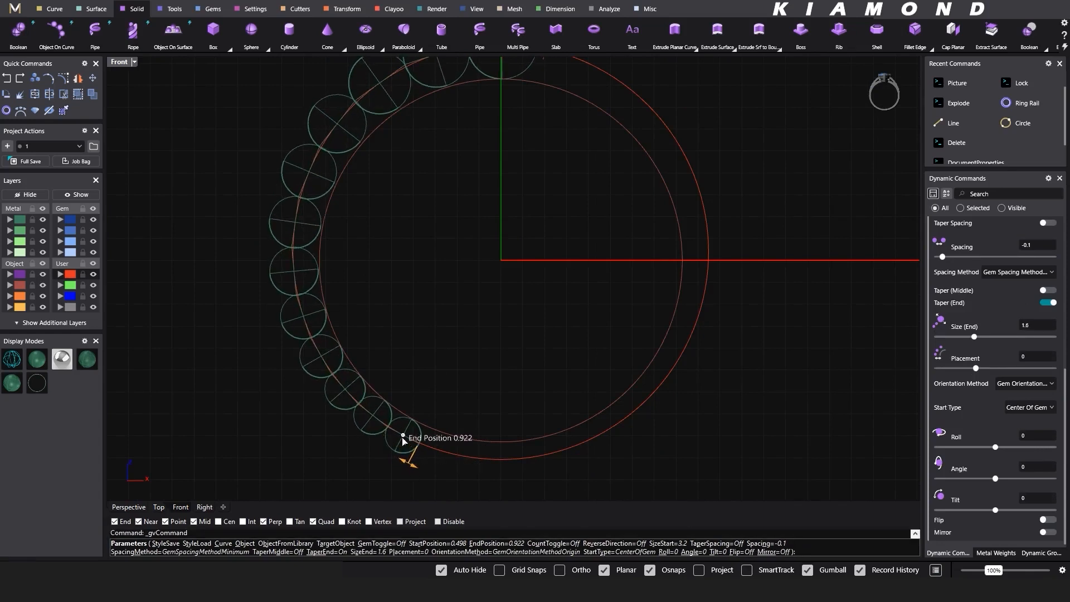
drag(402, 435, 369, 412)
scroll(383, 428, down, 4)
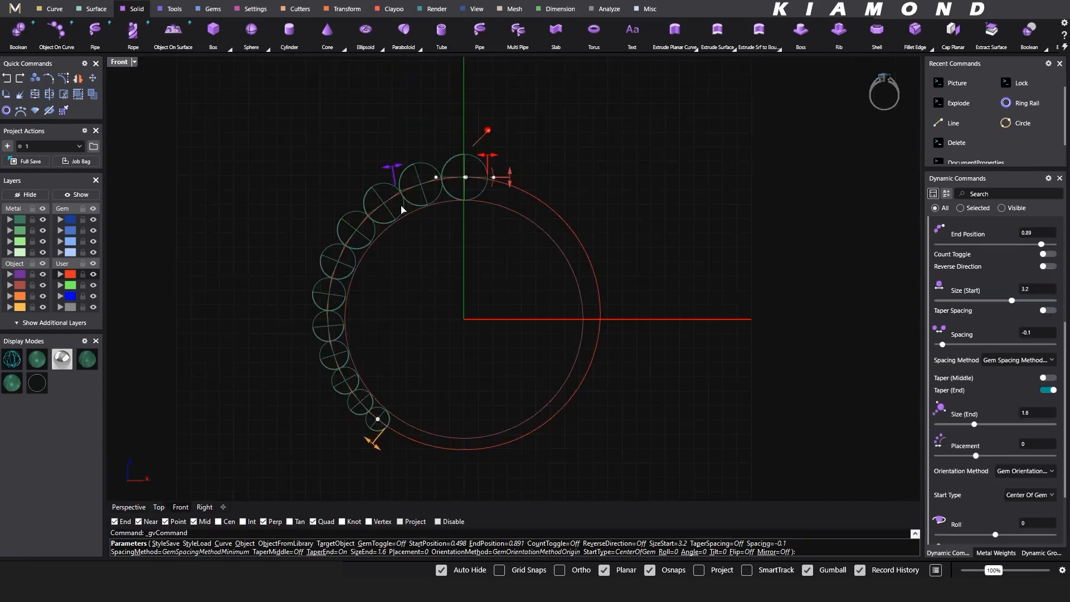
scroll(385, 426, up, 4)
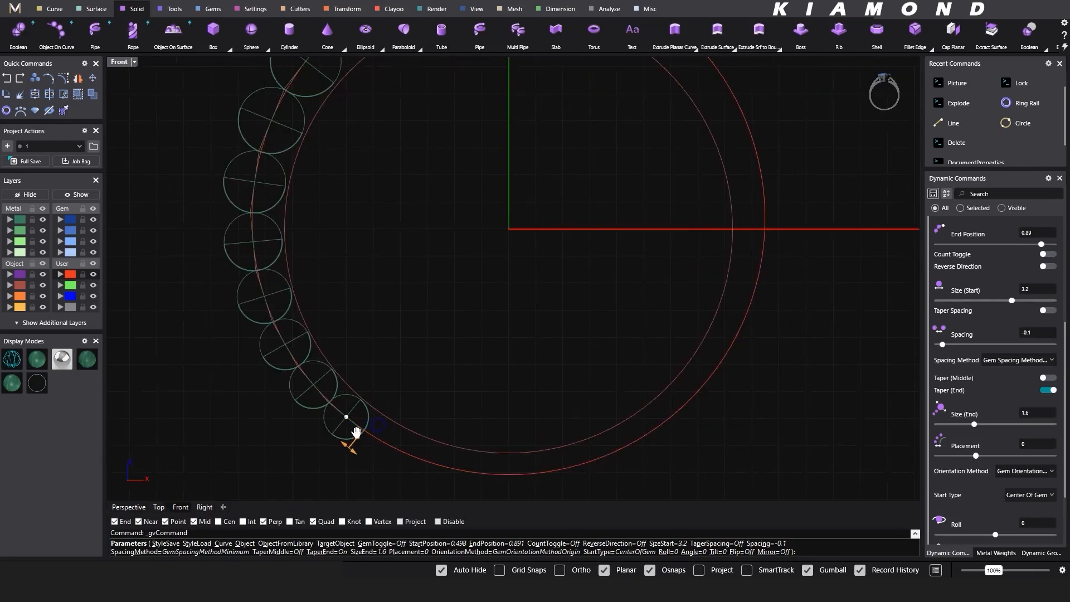
scroll(363, 396, down, 4)
scroll(434, 263, up, 1)
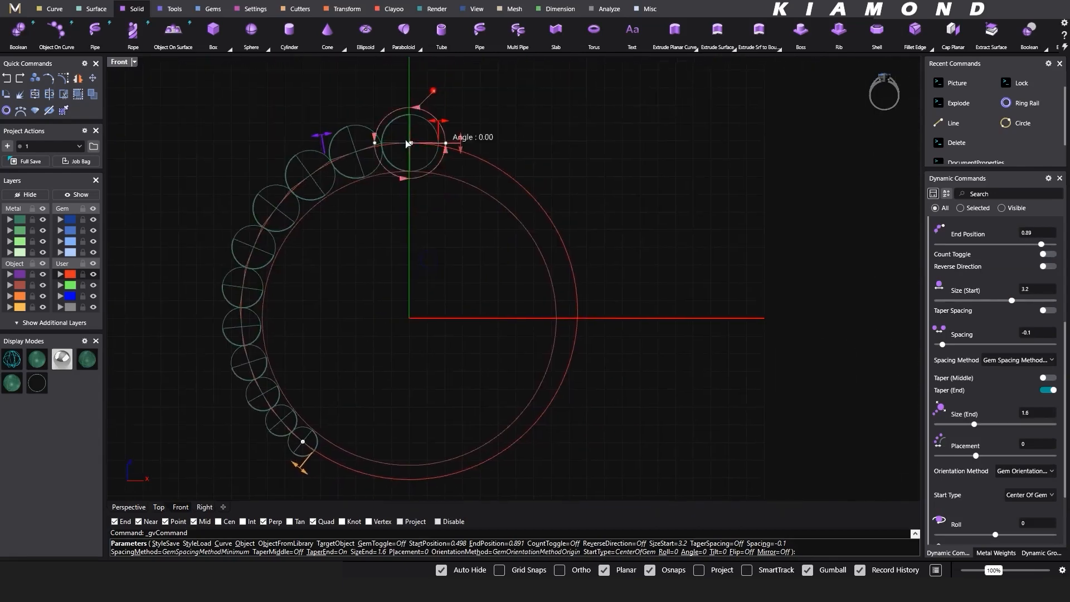
key(Return)
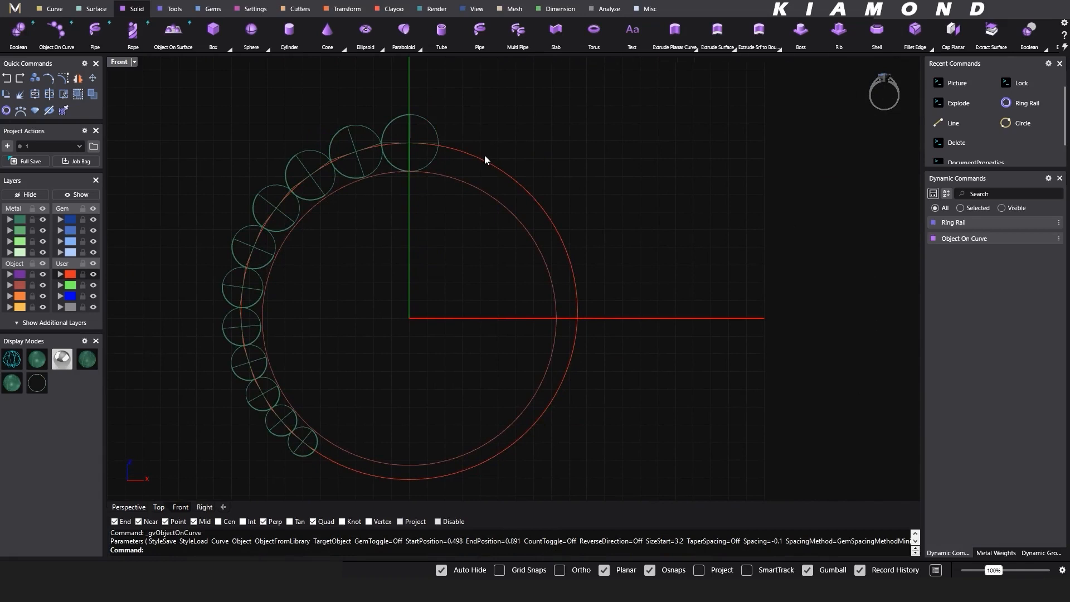
Ungroup the distributed beads into separate objects.
click(437, 128)
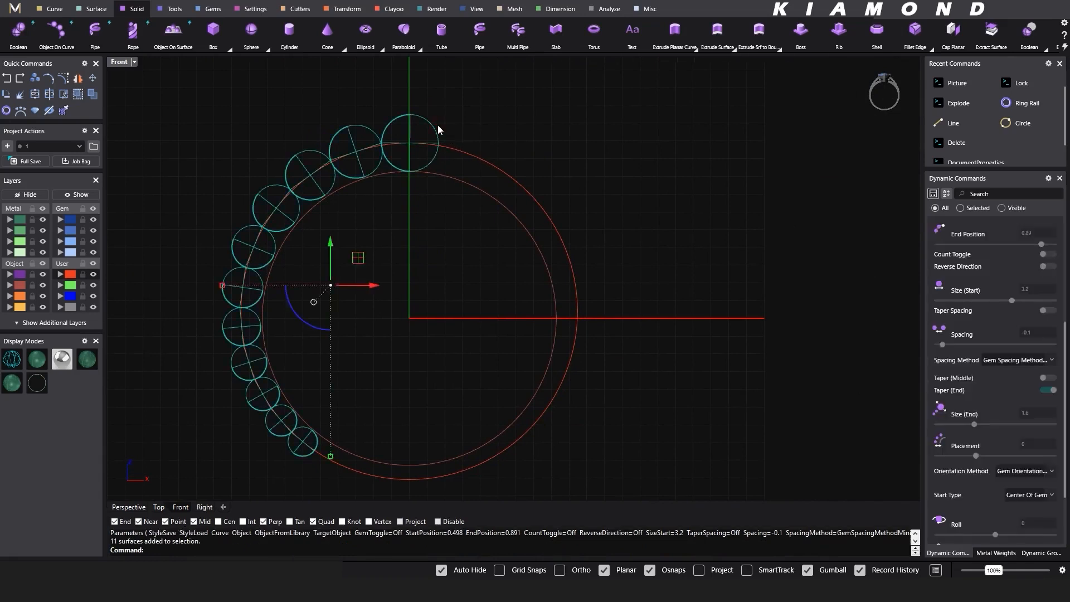
key(ctrl+shift+g)
click(508, 109)
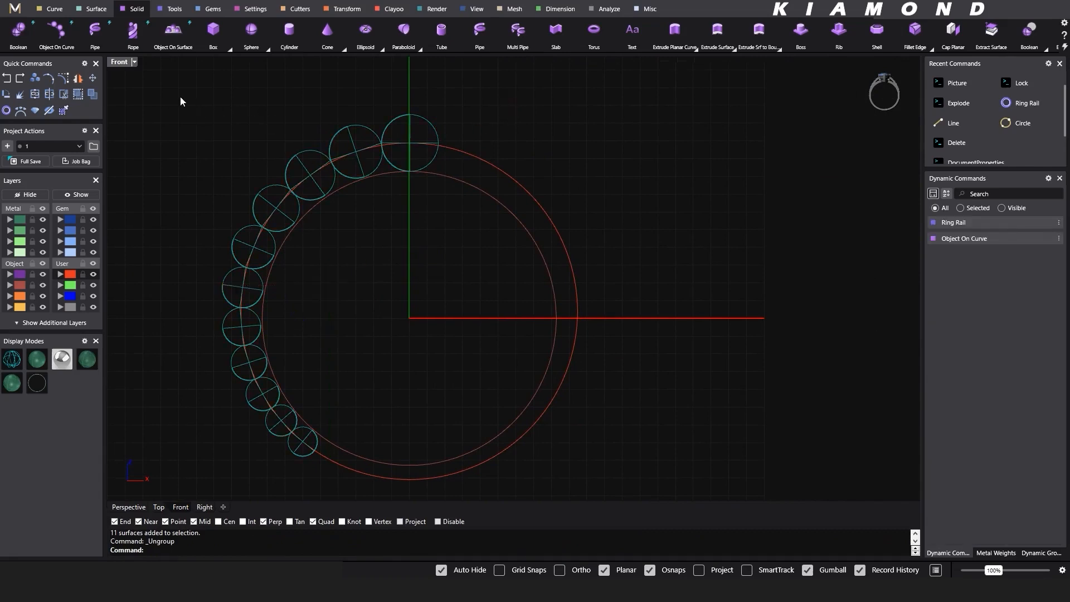
Mirror all beads except the top one across the vertical axis through the origin, keeping the originals.
drag(180, 101, 406, 485)
text(a)
key(Return)
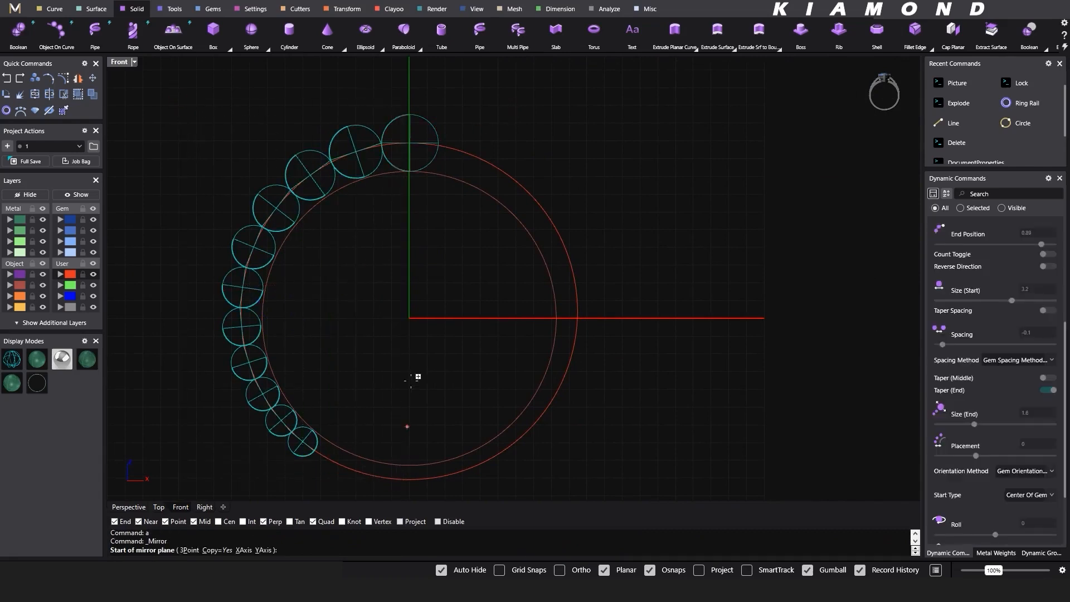
click(420, 303)
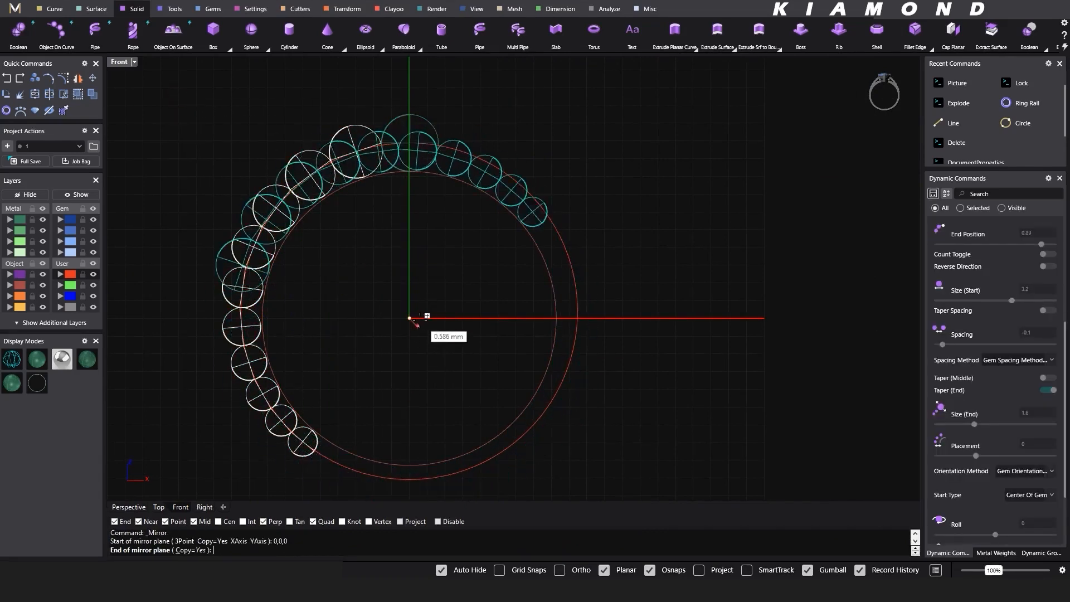
click(416, 343)
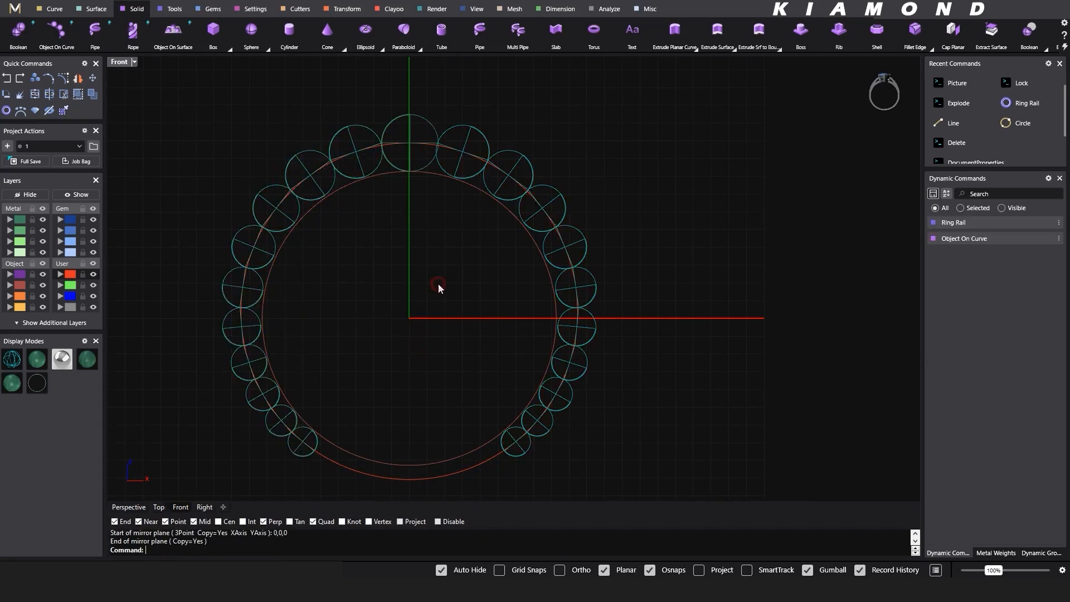
scroll(440, 287, down, 2)
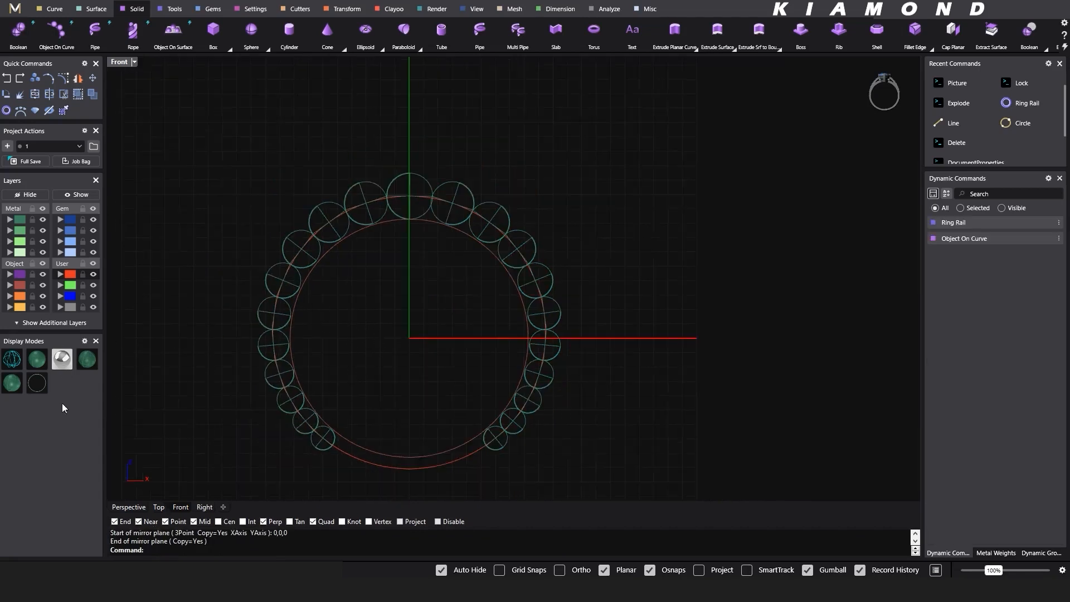
Examine the beads in the perspective view and compare them with the bead joints in the reference picture.
click(142, 506)
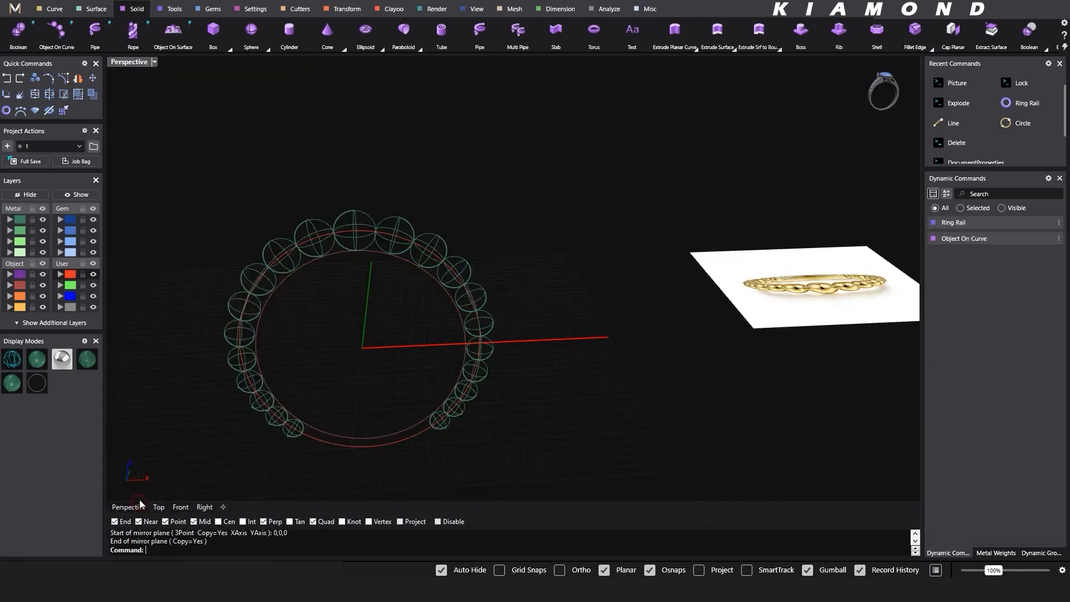
click(59, 362)
right_drag(396, 223, 412, 250)
scroll(411, 250, down, 4)
right_drag(708, 328, 727, 401)
scroll(737, 243, up, 5)
shift+right_drag(737, 243, 639, 289)
scroll(641, 289, up, 2)
click(32, 358)
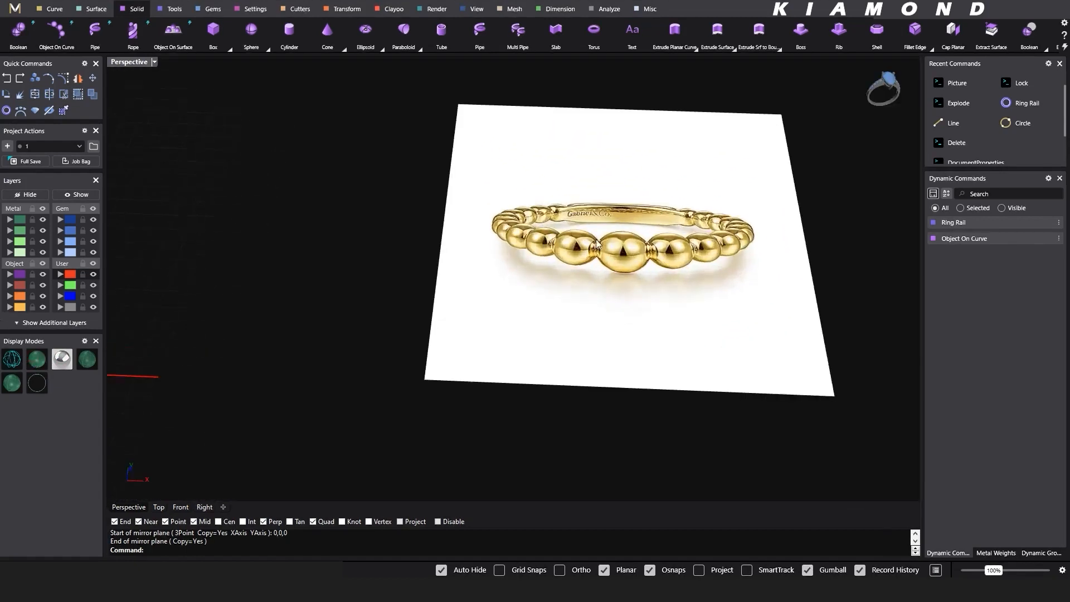
scroll(550, 266, up, 5)
Circle the joint beside the central bead on the reference picture with the screen pen and handwrite "Pipe" below it.
key(ctrl+alt+d)
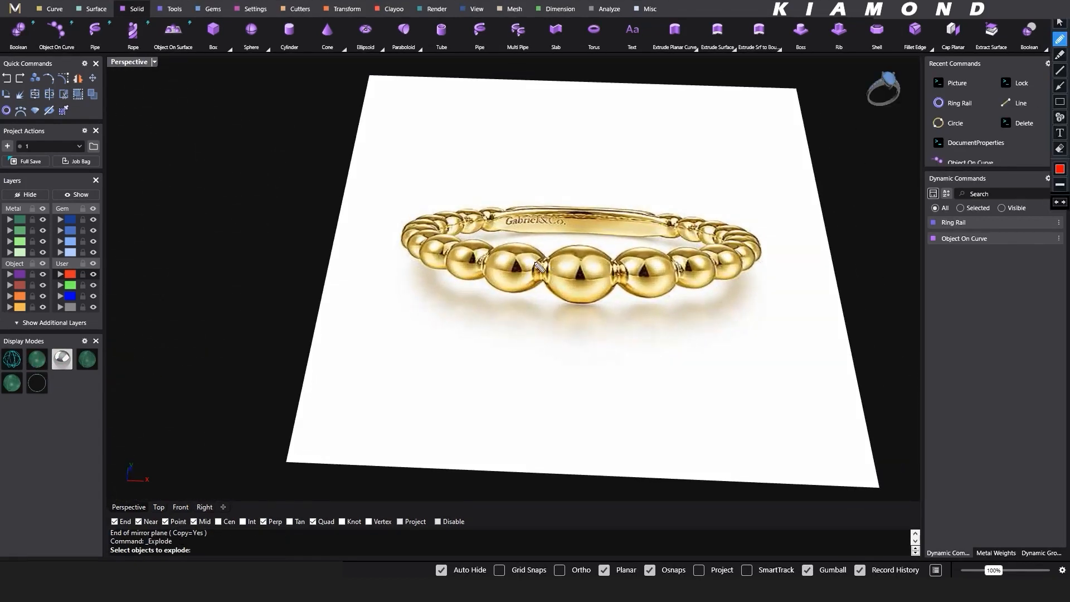
mouse_move(535, 251)
mouse_down()
mouse_move(535, 291)
mouse_move(554, 254)
mouse_move(524, 263)
mouse_up()
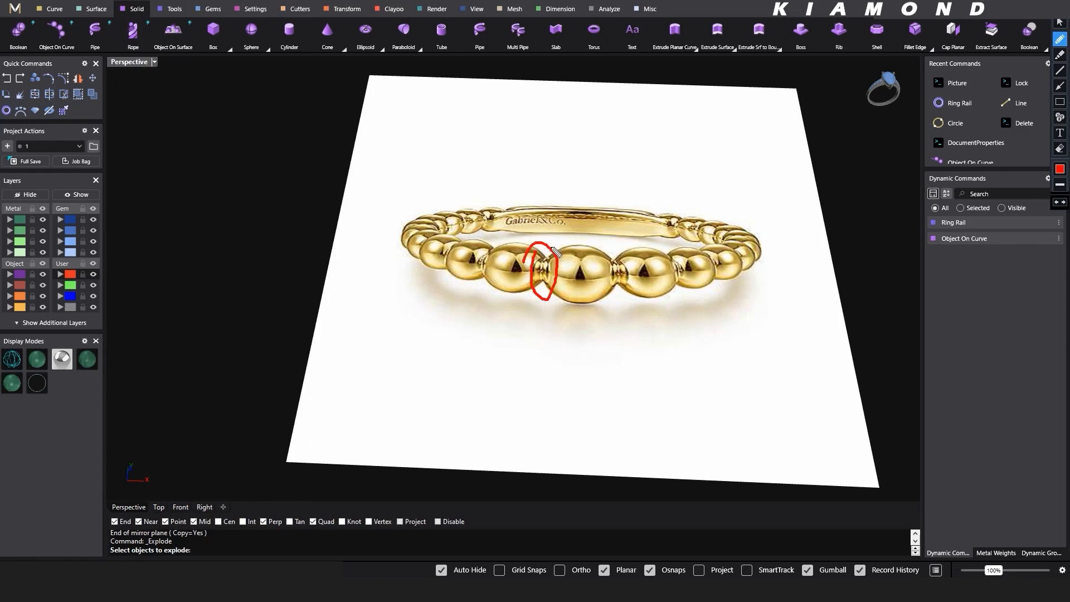
mouse_move(511, 353)
mouse_down()
mouse_move(511, 385)
mouse_move(511, 364)
mouse_move(544, 390)
mouse_up()
click(525, 350)
click(547, 339)
drag(547, 340, 544, 364)
drag(568, 370, 593, 386)
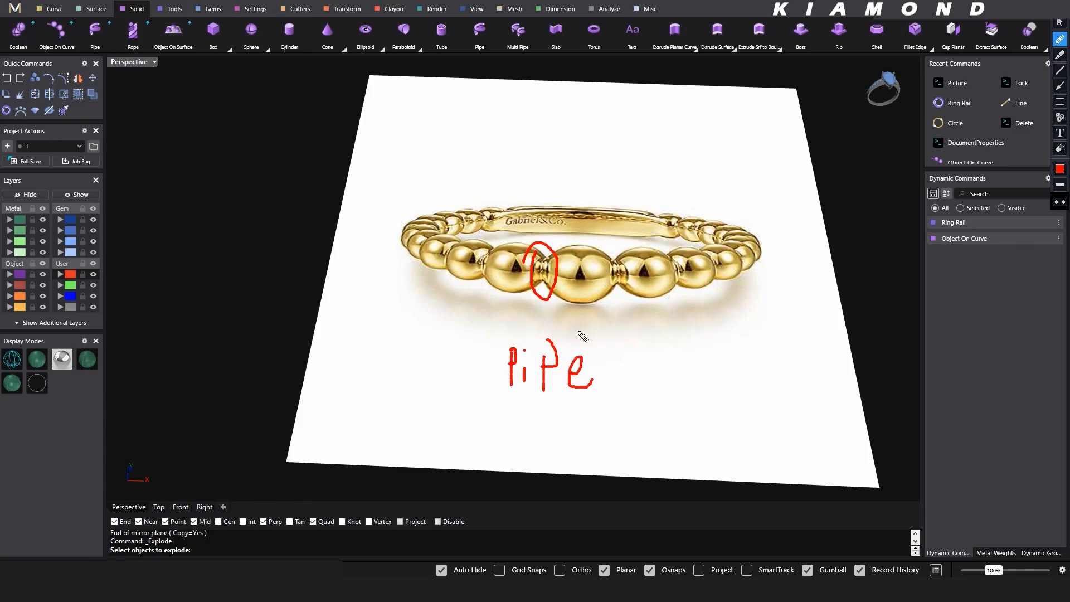
key(Escape)
Examine in the front view how the outer circle passes through the points where neighbouring beads meet.
scroll(663, 250, down, 7)
shift+right_drag(471, 329, 597, 330)
mouse_move(279, 296)
right_down()
mouse_move(300, 312)
mouse_move(321, 296)
right_up()
shift+right_drag(321, 296, 439, 275)
scroll(439, 275, up, 2)
click(177, 508)
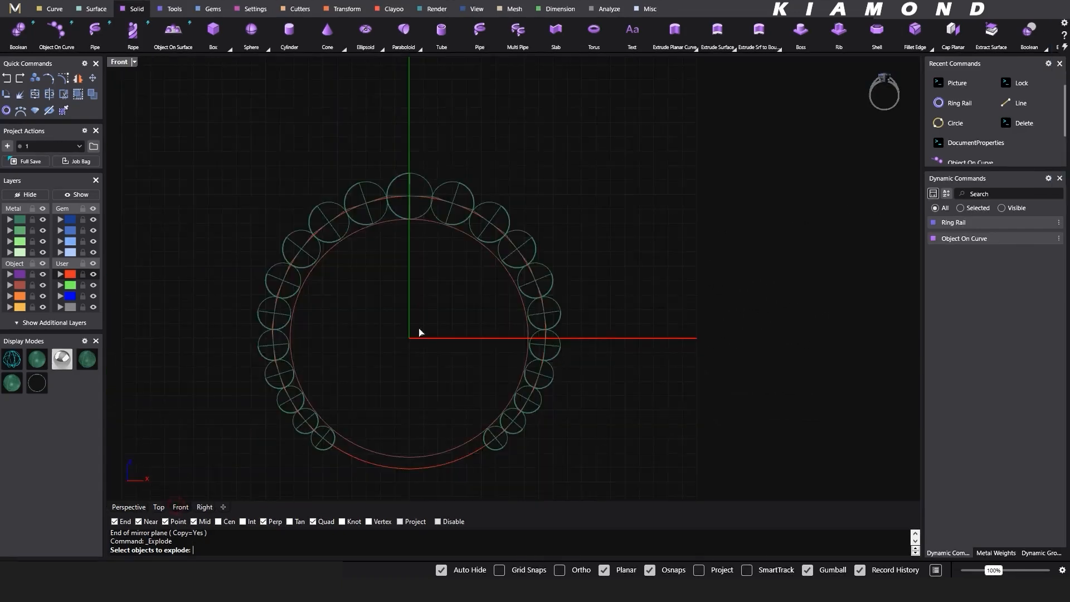
scroll(423, 209, up, 2)
scroll(560, 200, up, 1)
scroll(528, 217, up, 2)
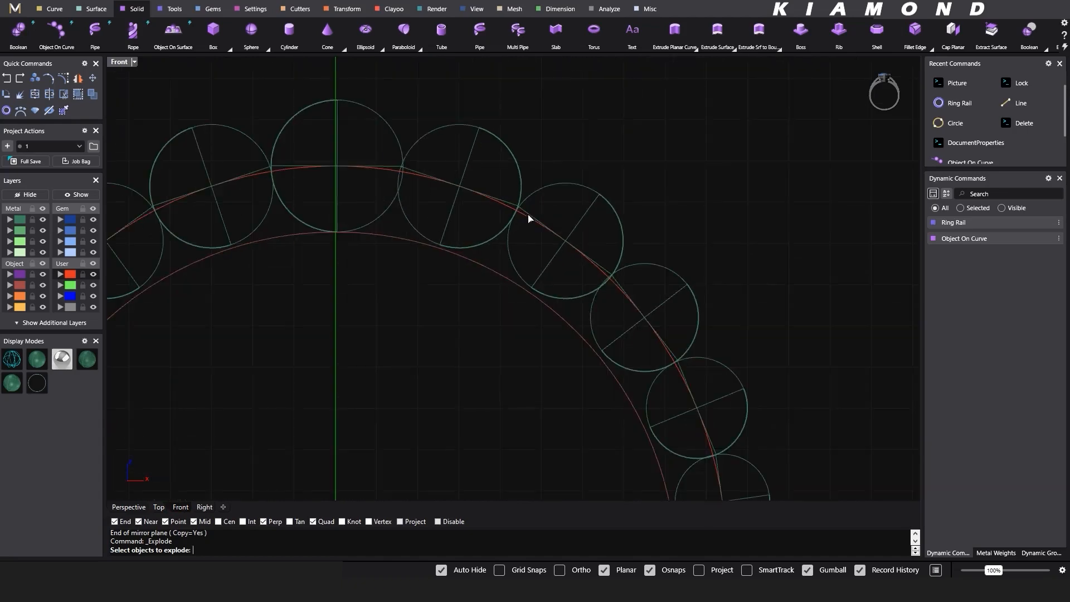
click(524, 217)
scroll(629, 191, down, 5)
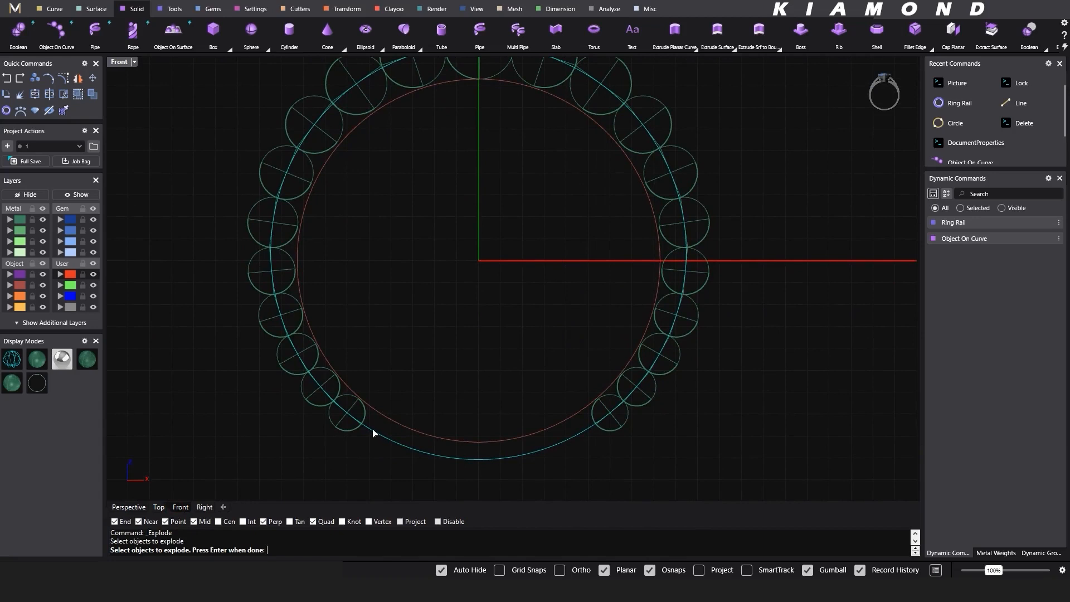
right_drag(321, 246, 307, 324)
right_drag(381, 148, 381, 195)
Offset the outer circle inward by 0.2 mm.
click(63, 10)
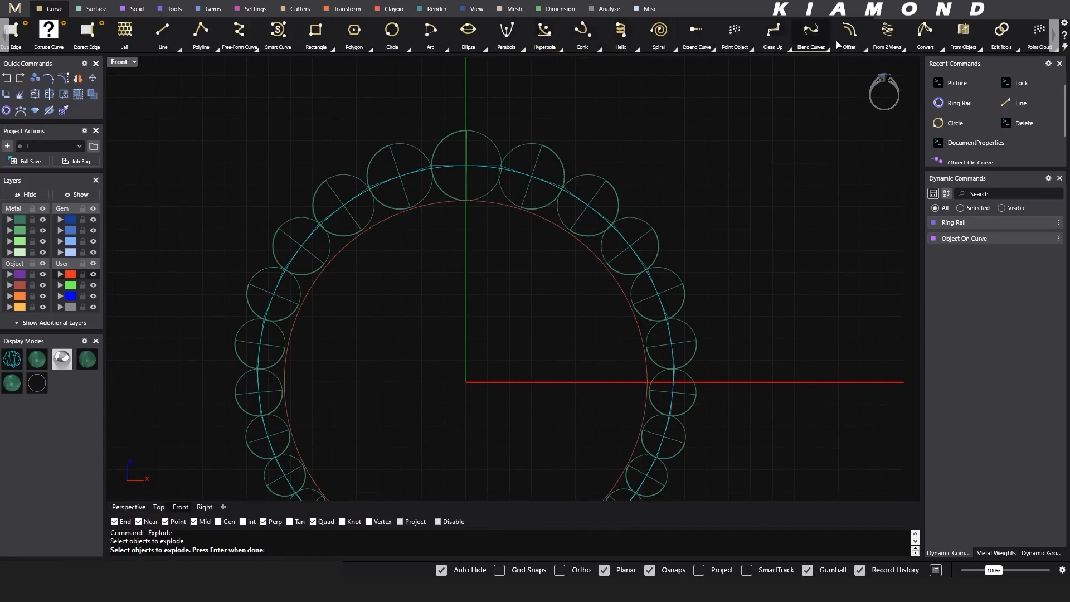
click(849, 30)
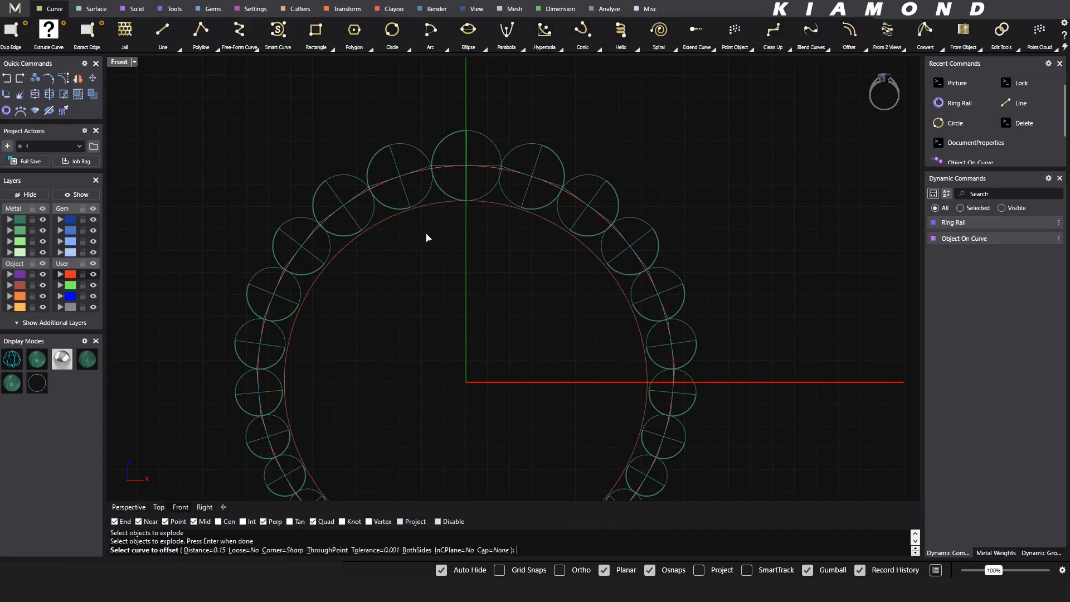
text(t)
key(Return)
scroll(471, 180, up, 5)
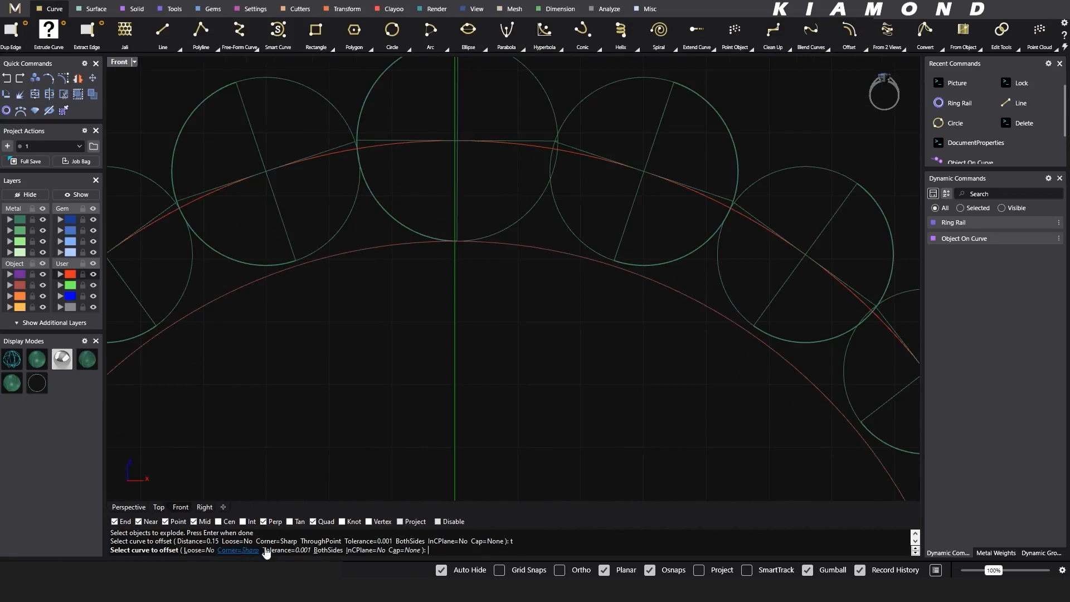
click(398, 146)
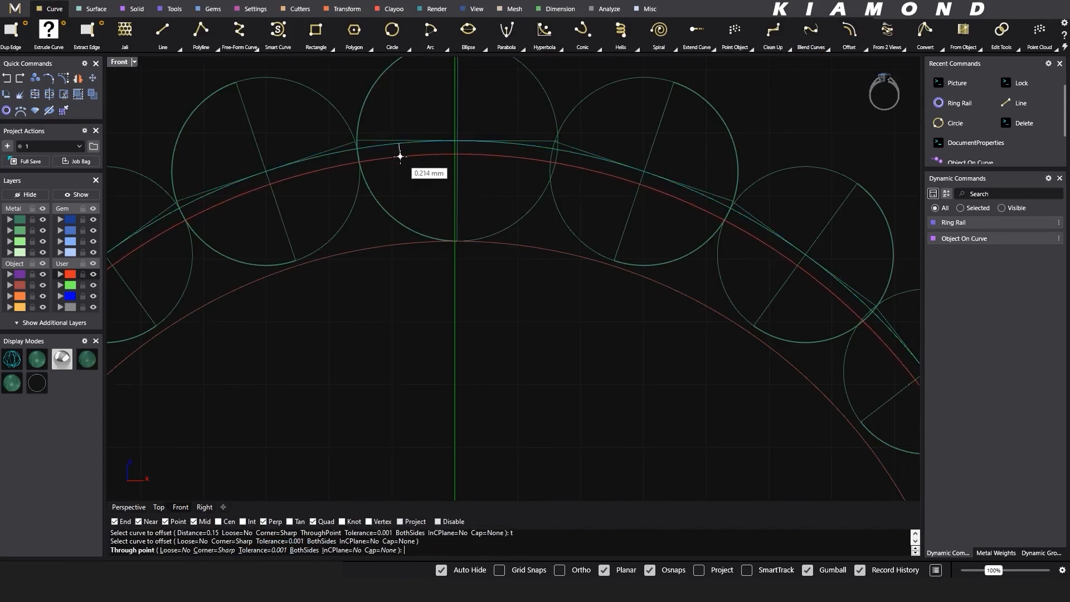
text(0.)
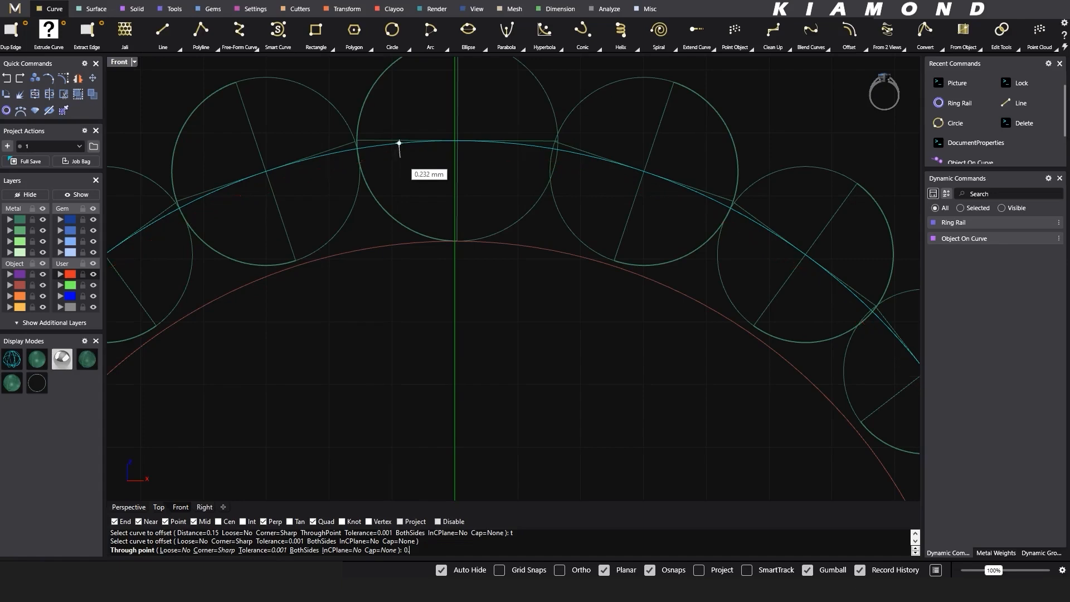
text(2)
key(Return)
click(401, 156)
scroll(414, 159, down, 5)
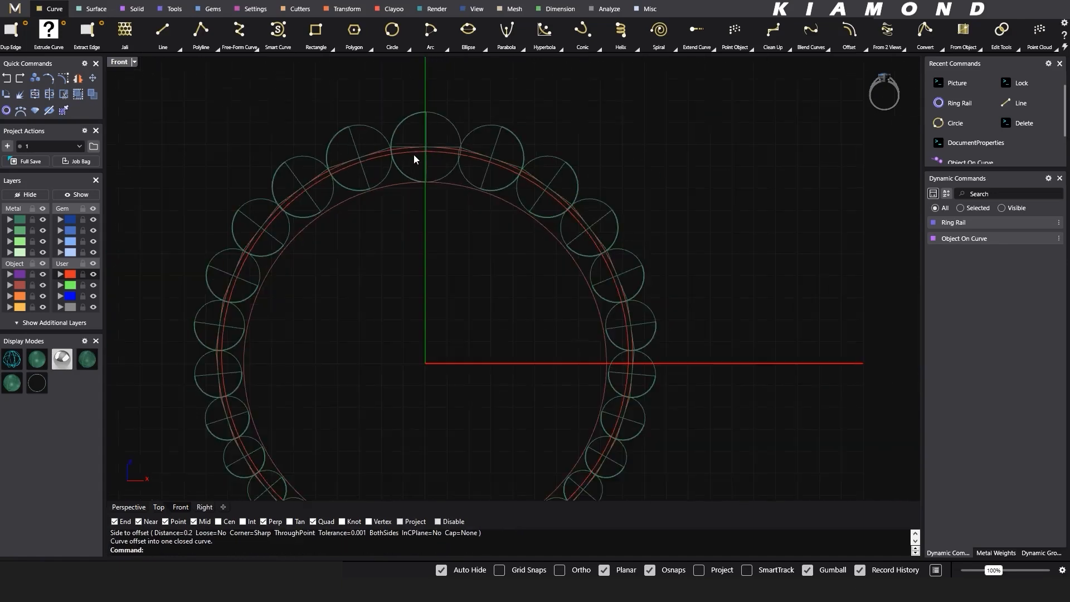
Hide the original outer circle and select the inward offset circle.
click(404, 156)
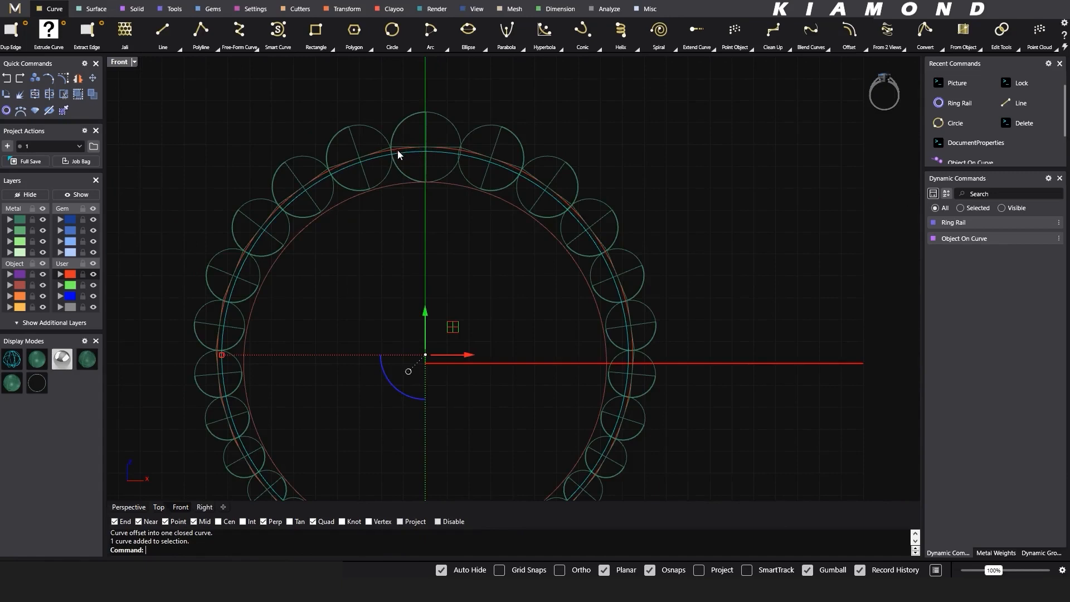
click(397, 149)
key(Return)
click(398, 153)
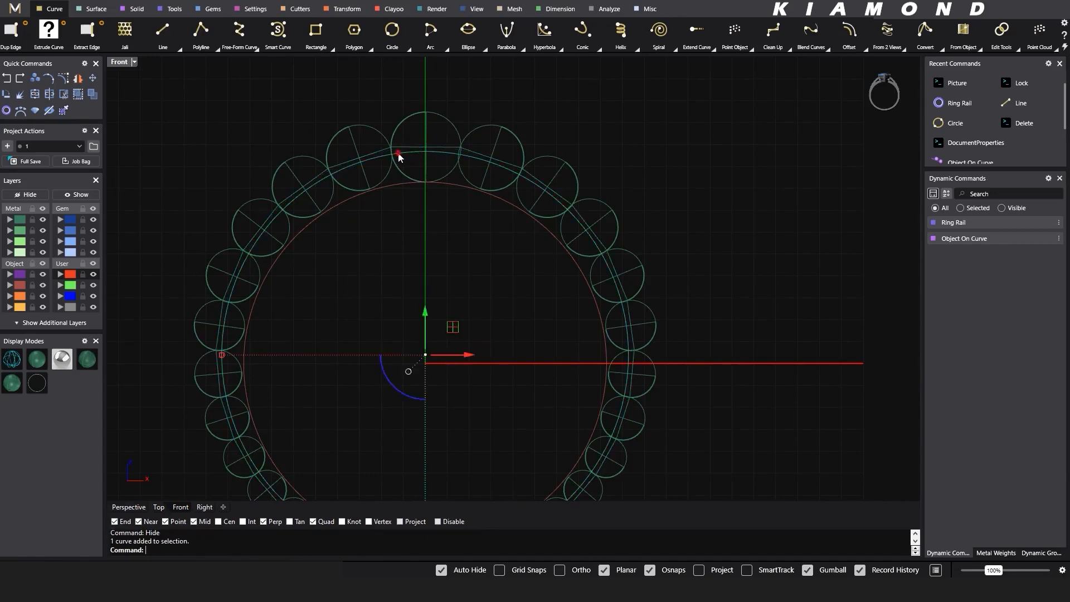
Draw a straight line from the ring rail outward through the last bead on the lower left, crossing the offset circle.
scroll(429, 220, down, 6)
right_drag(396, 355, 411, 249)
scroll(412, 249, up, 4)
scroll(412, 253, up, 3)
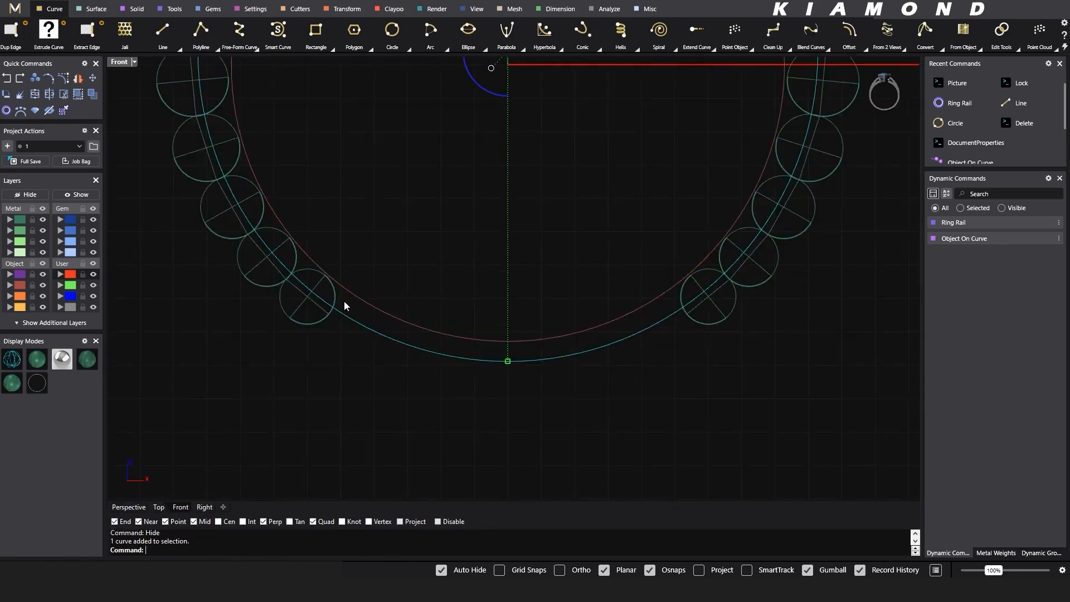
key(l)
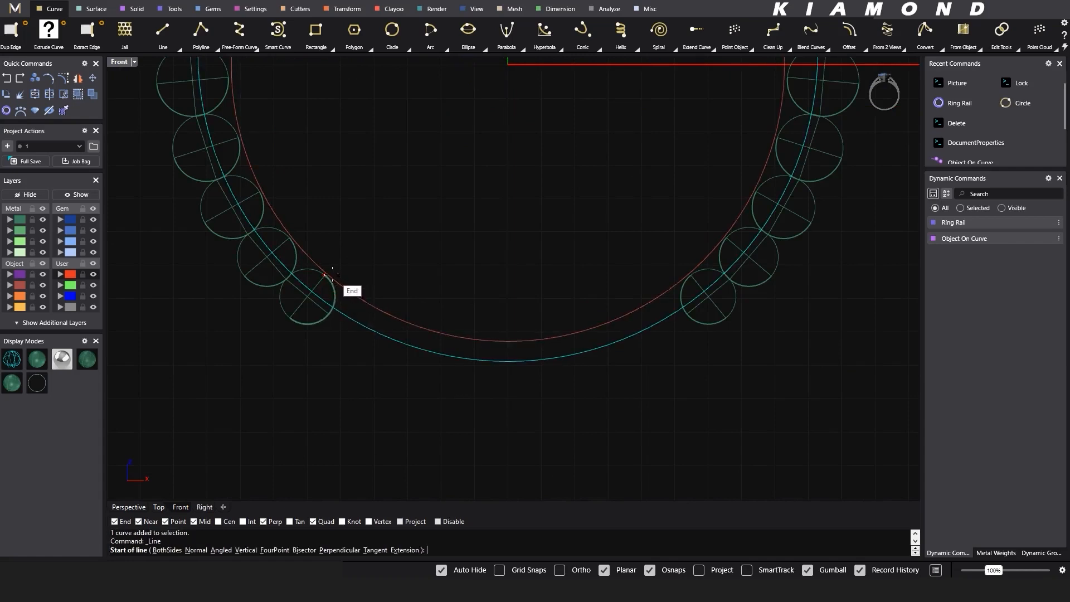
scroll(331, 274, up, 5)
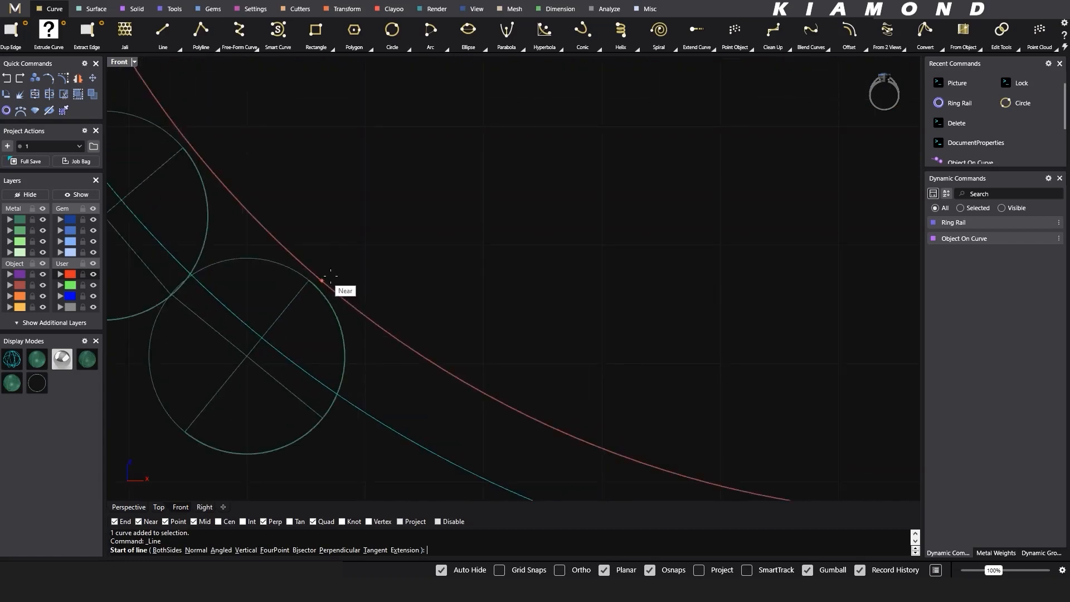
click(326, 277)
scroll(328, 280, down, 3)
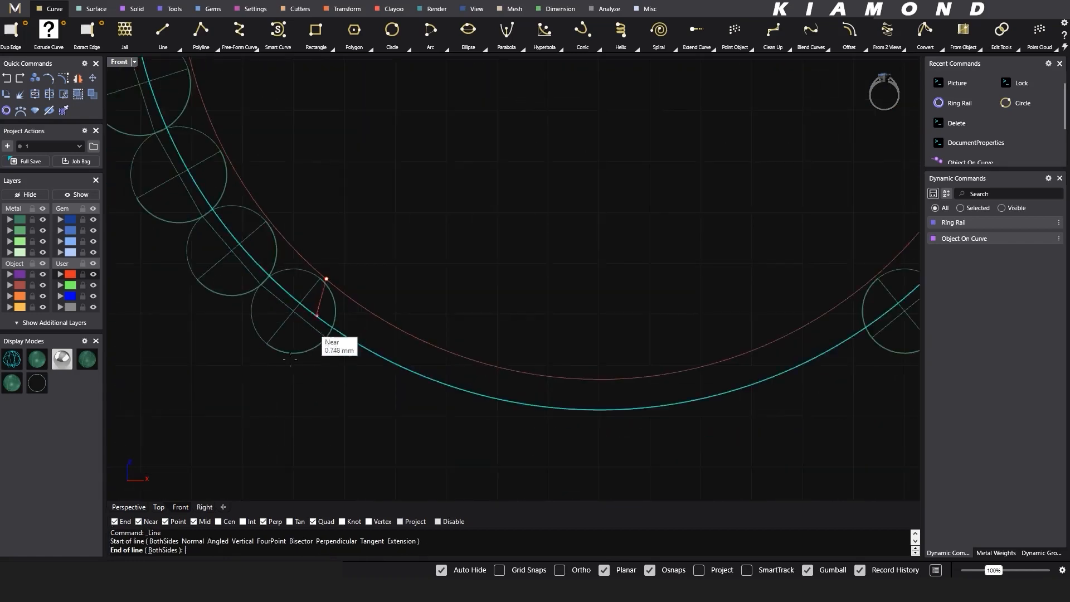
click(201, 430)
Mirror a copy of the line across the ring's vertical centre axis to the last bead on the lower right.
drag(226, 425, 189, 385)
text(a)
key(Return)
click(599, 378)
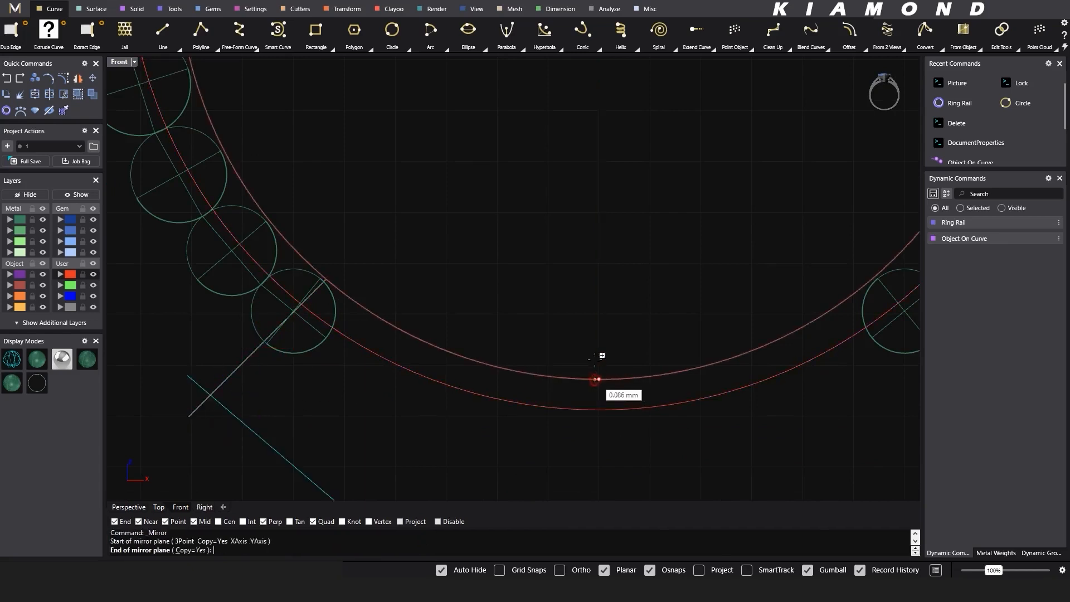
click(591, 299)
Split the offset circle using the two lines through the last beads as cutting objects.
click(438, 384)
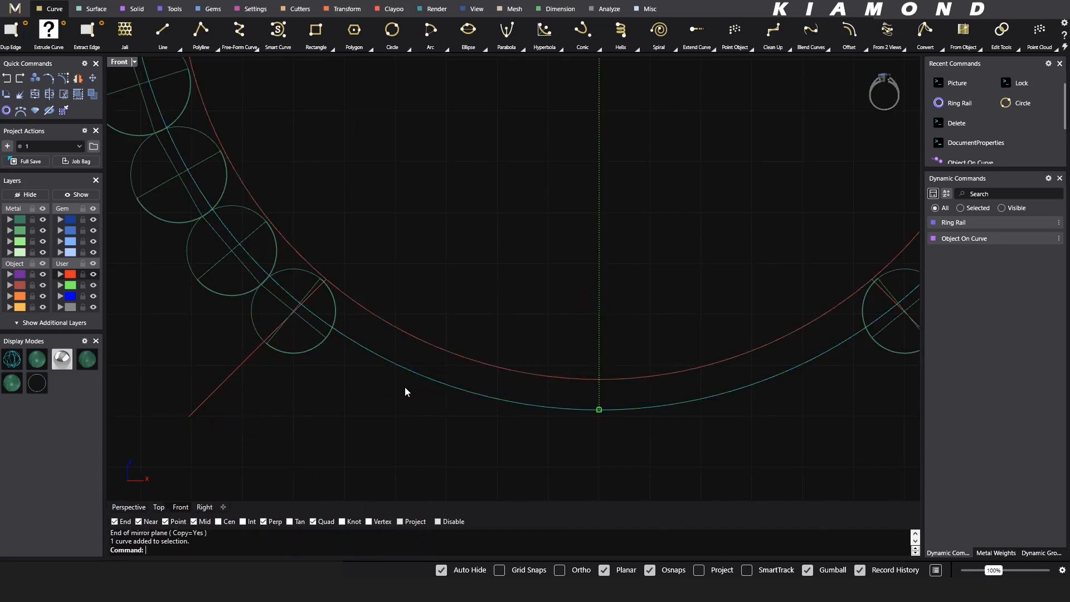
text(s)
key(Return)
drag(255, 417, 179, 372)
scroll(235, 380, down, 4)
key(Return)
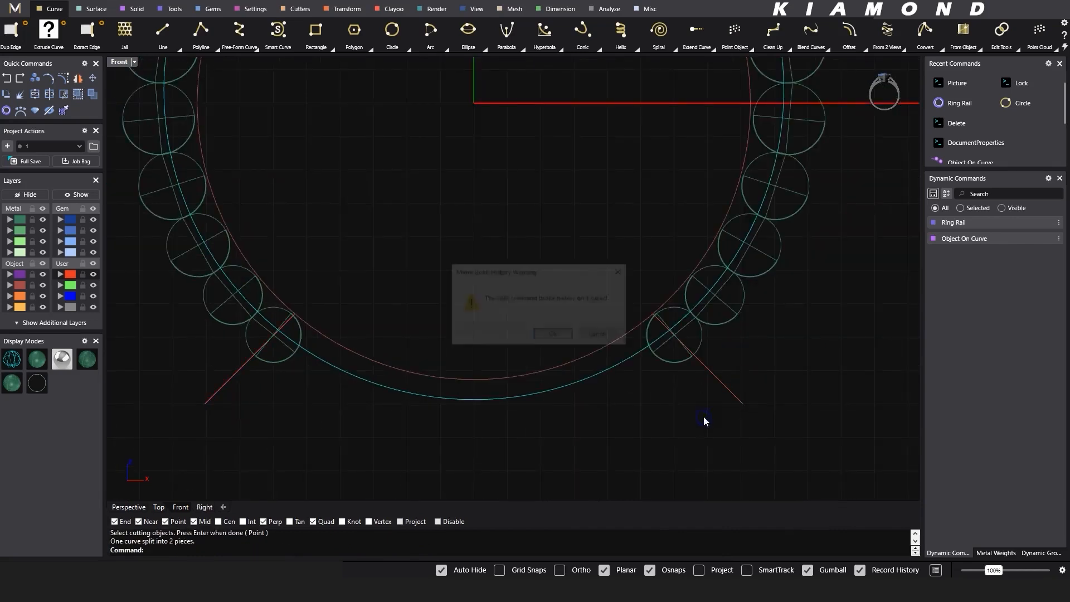
key(Return)
Delete the two cutting lines and the lower piece of the split offset circle.
click(697, 356)
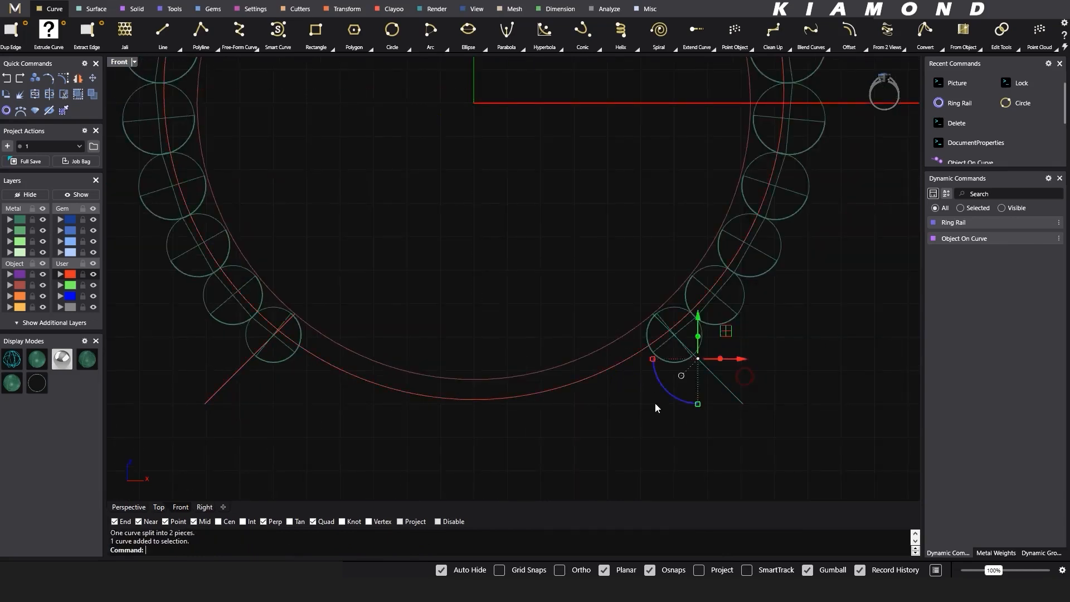
key(Delete)
drag(275, 414, 196, 389)
key(Delete)
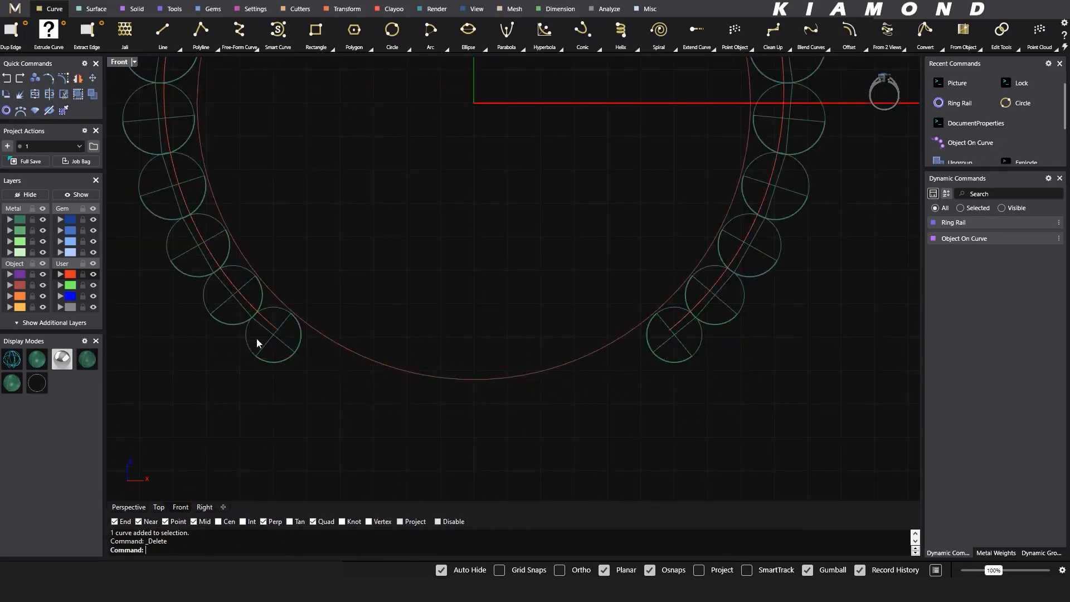
Select the remaining open arc and hide the metal layer that holds the beads.
click(269, 327)
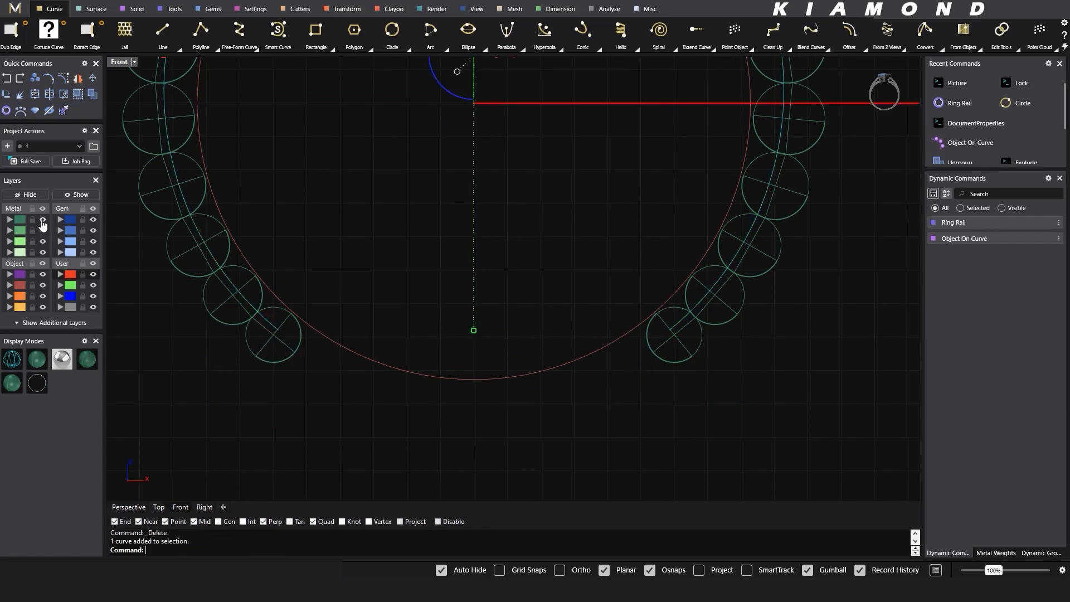
click(42, 219)
scroll(246, 232, down, 5)
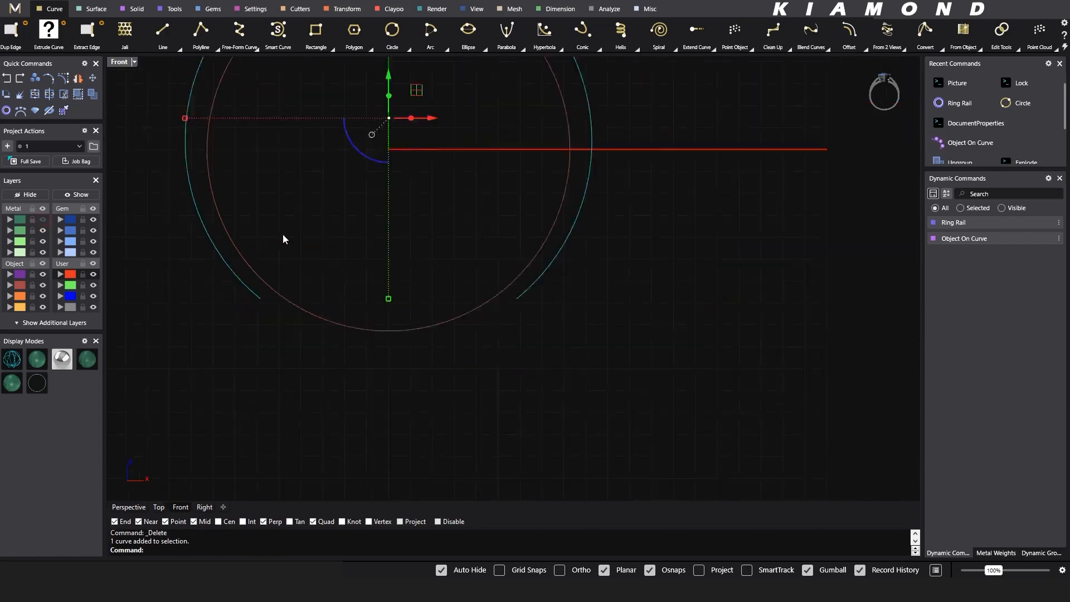
Circle the solid Pipe tool with the screen pen and clear the annotation.
click(136, 9)
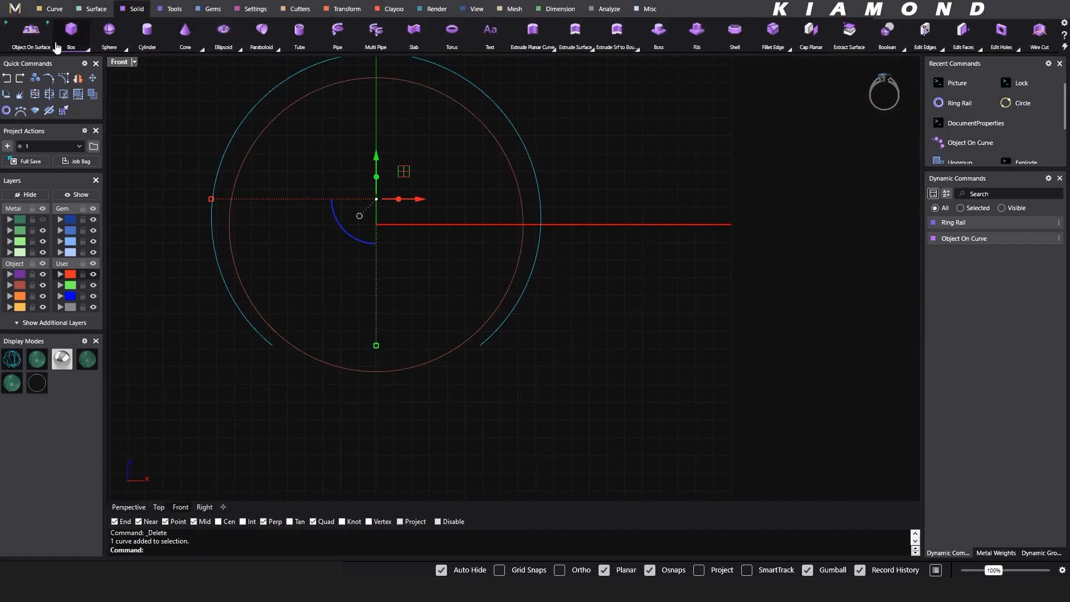
scroll(43, 44, up, 1)
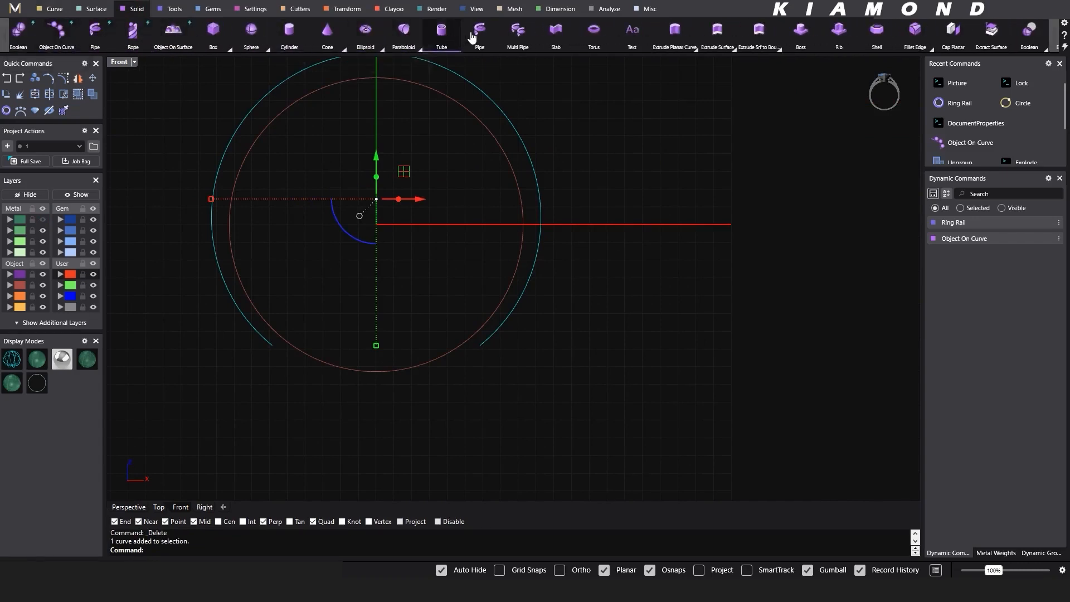
key(ctrl+alt+d)
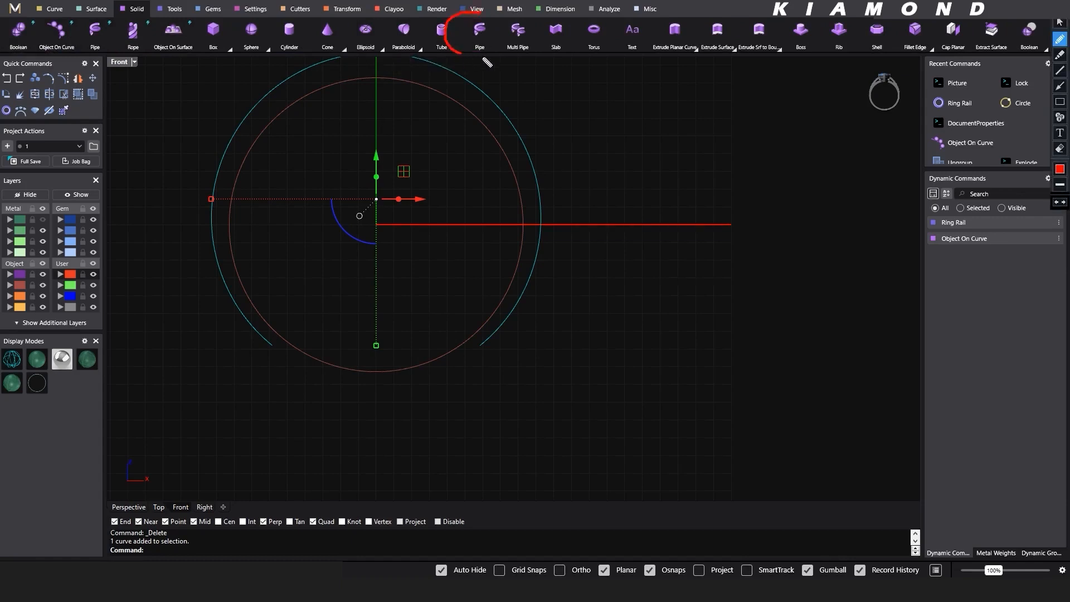
key(ctrl+alt+d)
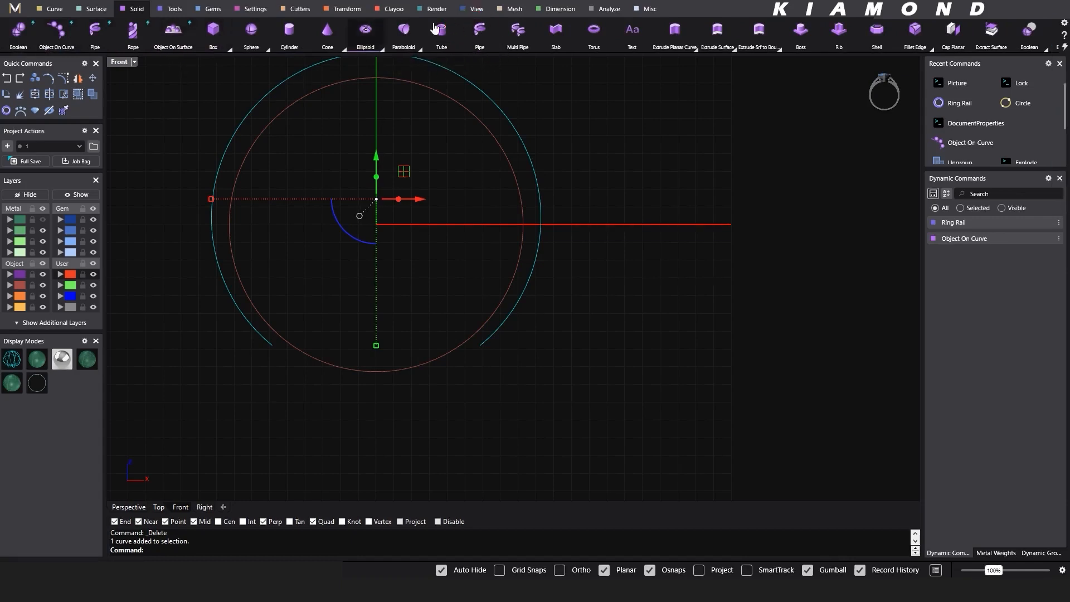
Pipe the open arc with a 0.35 mm radius at both ends and 0.55 mm at the top.
click(479, 31)
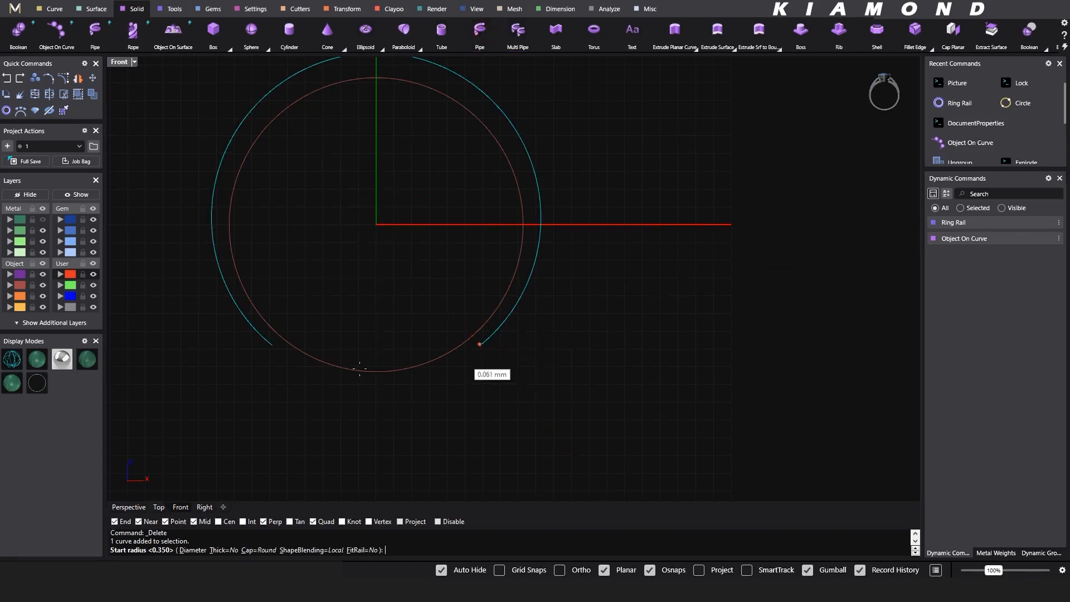
text(0.35)
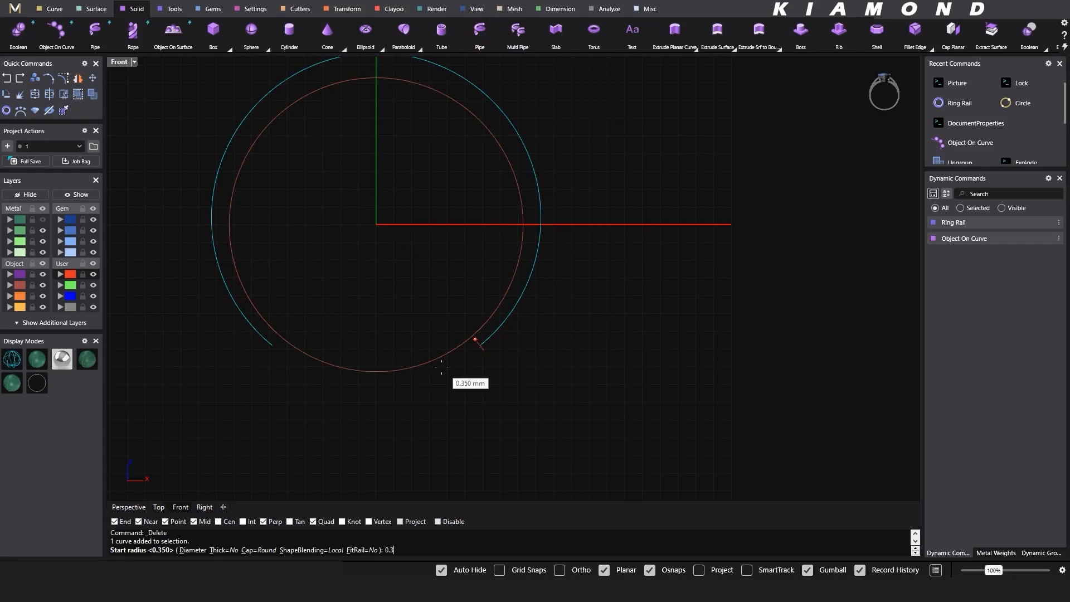
key(Return)
text(0.35)
key(Return)
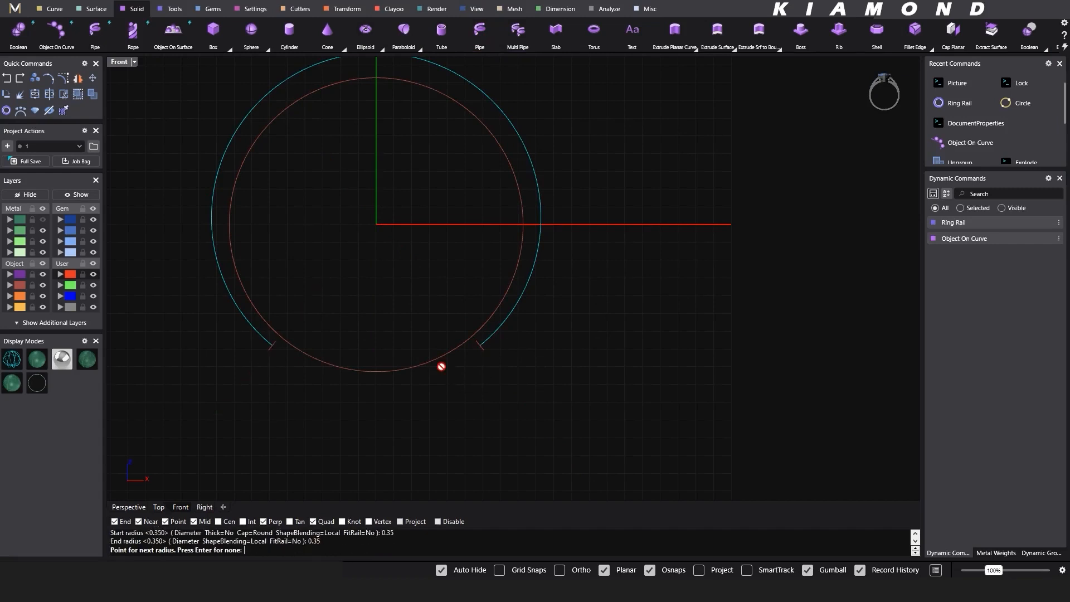
scroll(440, 335, down, 3)
click(428, 154)
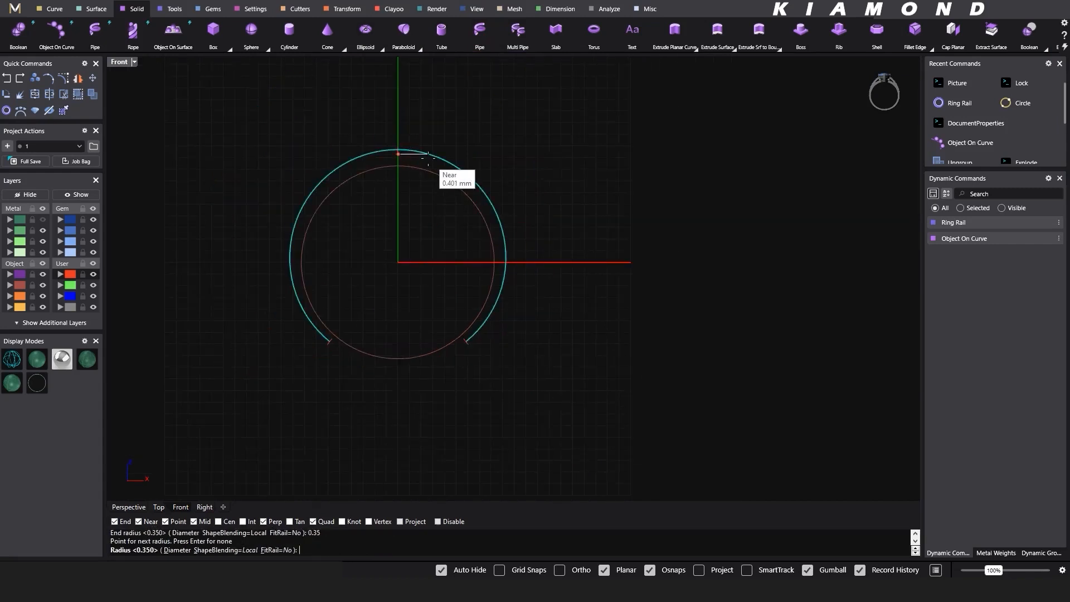
text(0.55)
key(Return)
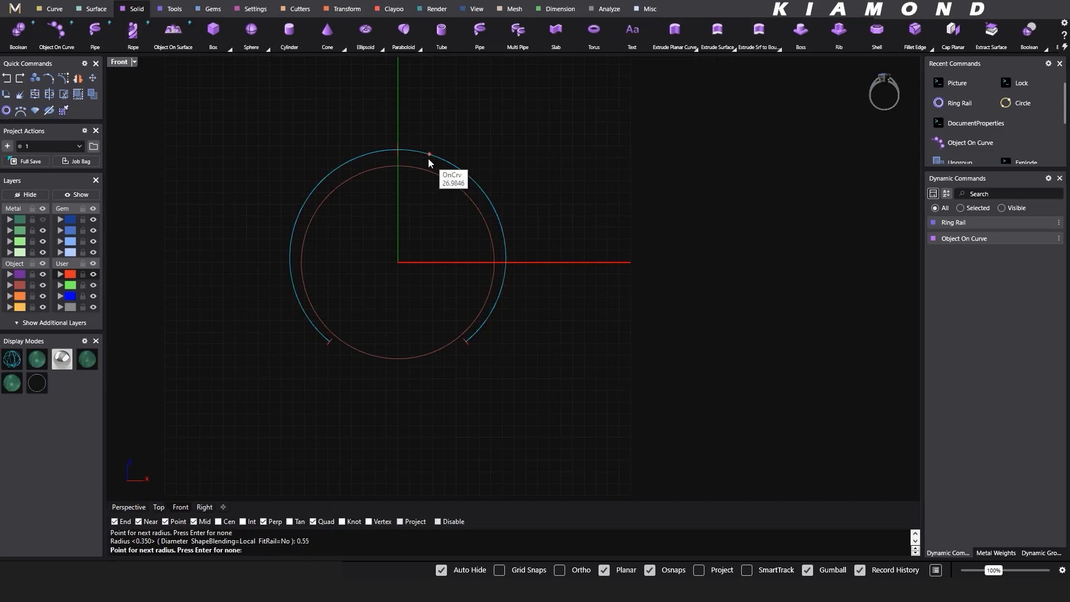
key(Return)
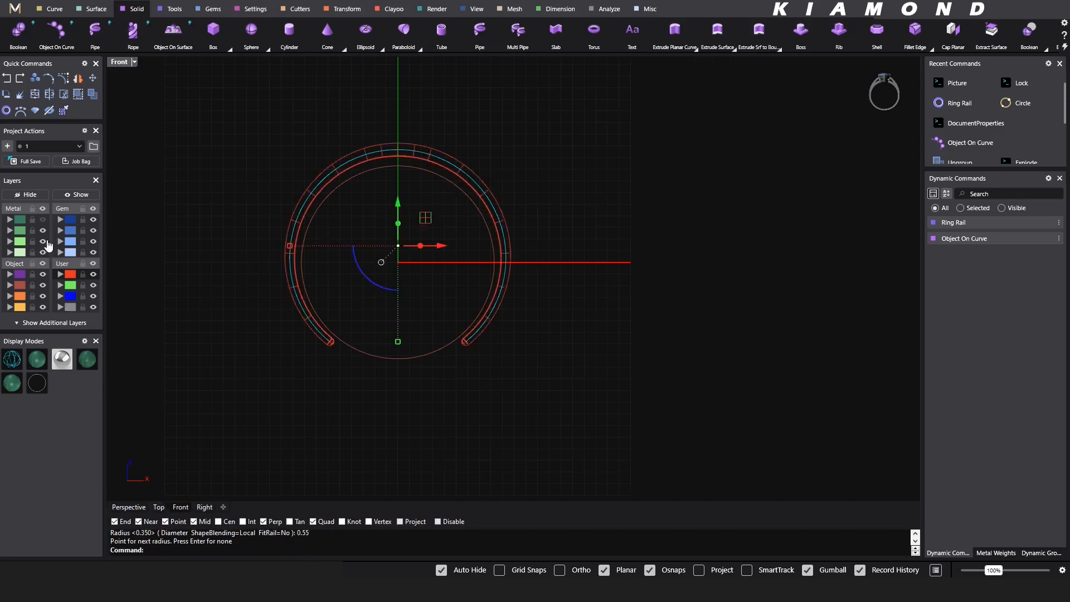
Show the beads' layer again and examine the pipe joints between the beads in the perspective view with a polished metal display.
click(43, 219)
click(59, 359)
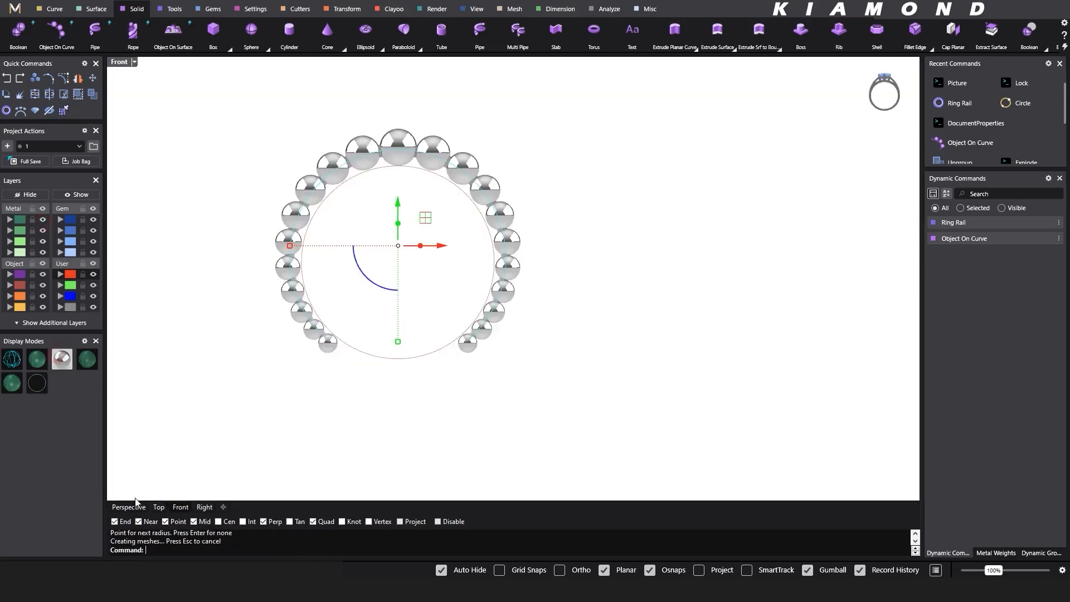
click(130, 507)
right_drag(426, 289, 429, 356)
click(428, 254)
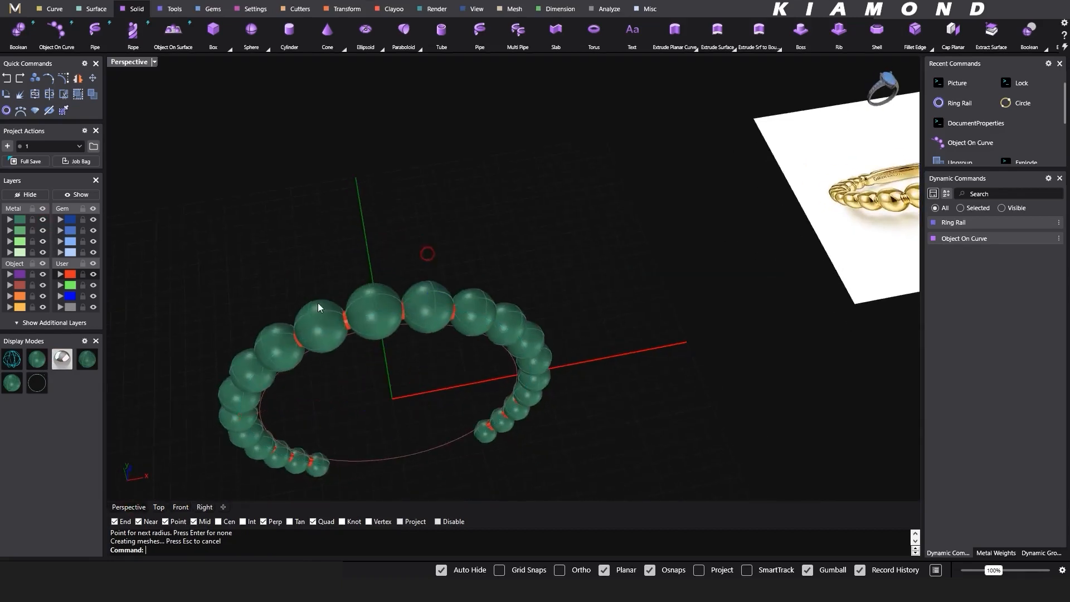
click(59, 359)
scroll(367, 329, up, 6)
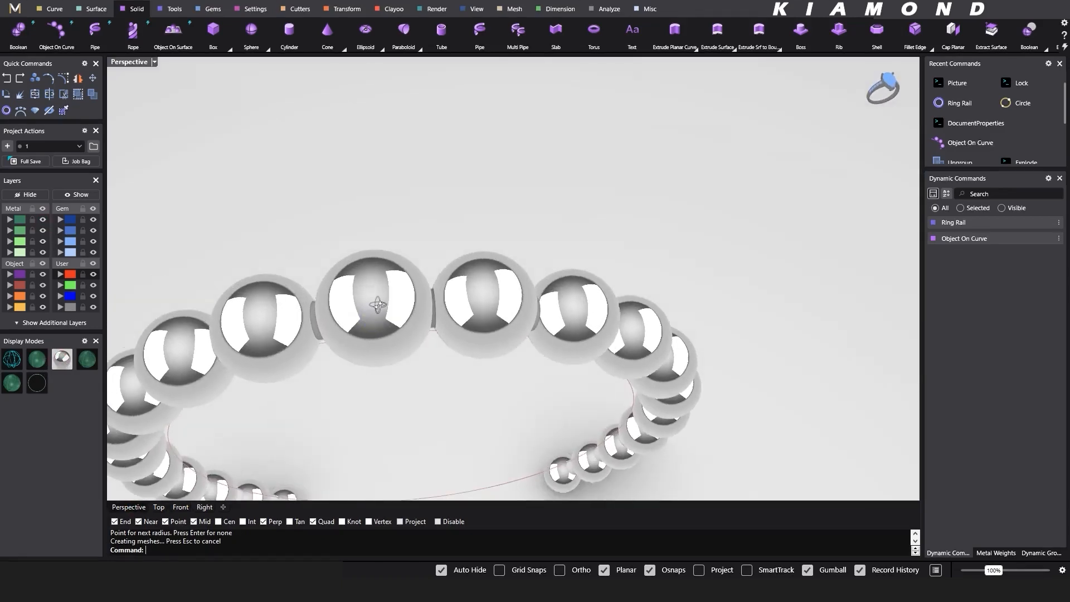
right_drag(377, 305, 372, 206)
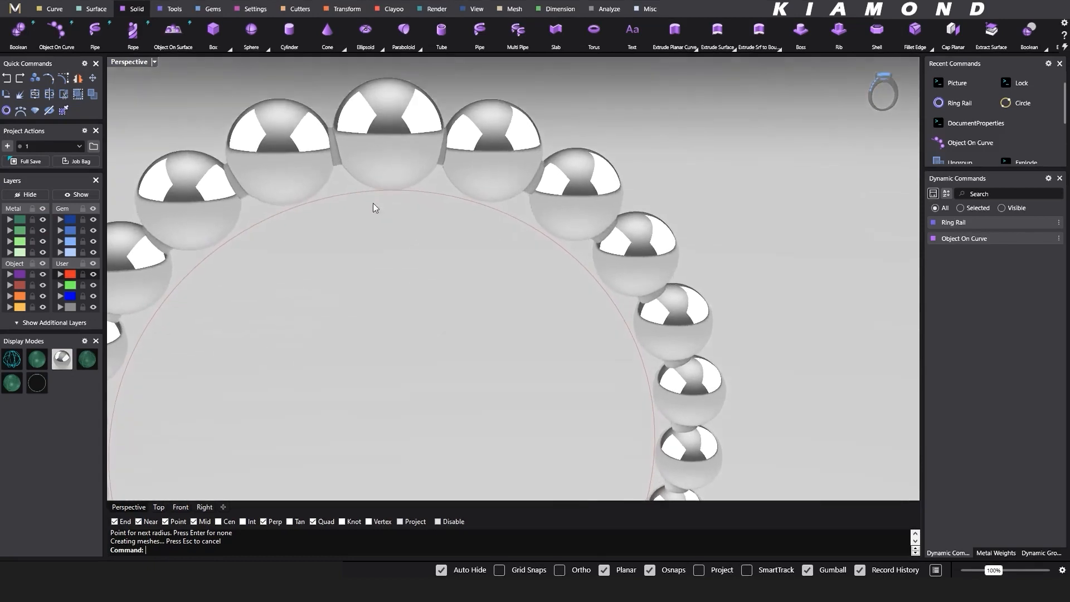
scroll(387, 190, down, 2)
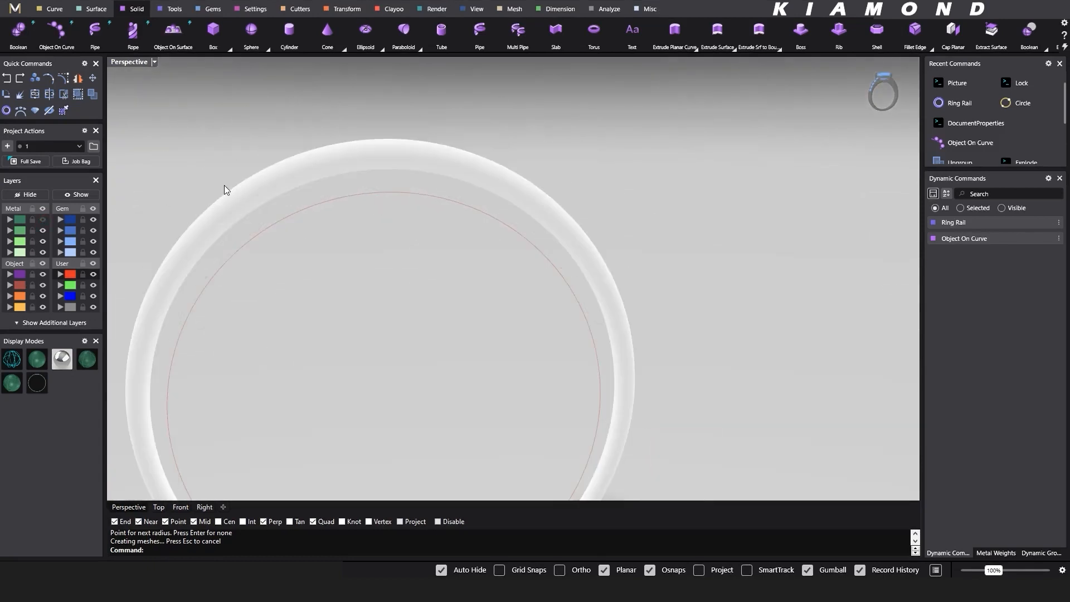
Delete the pipe while the beads are hidden and reselect the open arc.
click(37, 382)
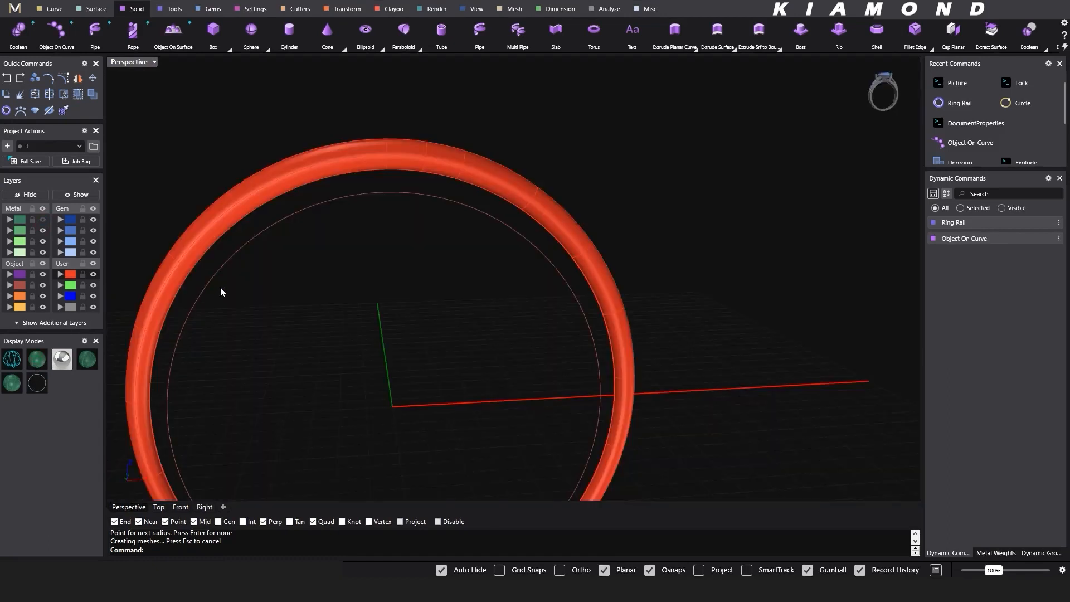
click(391, 154)
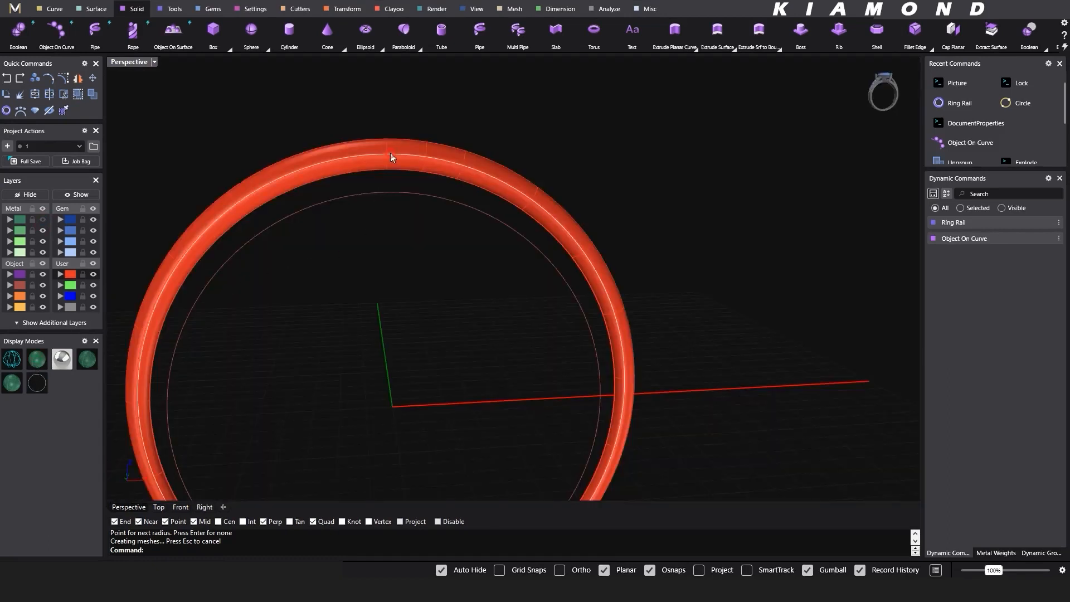
click(441, 146)
key(Delete)
click(440, 162)
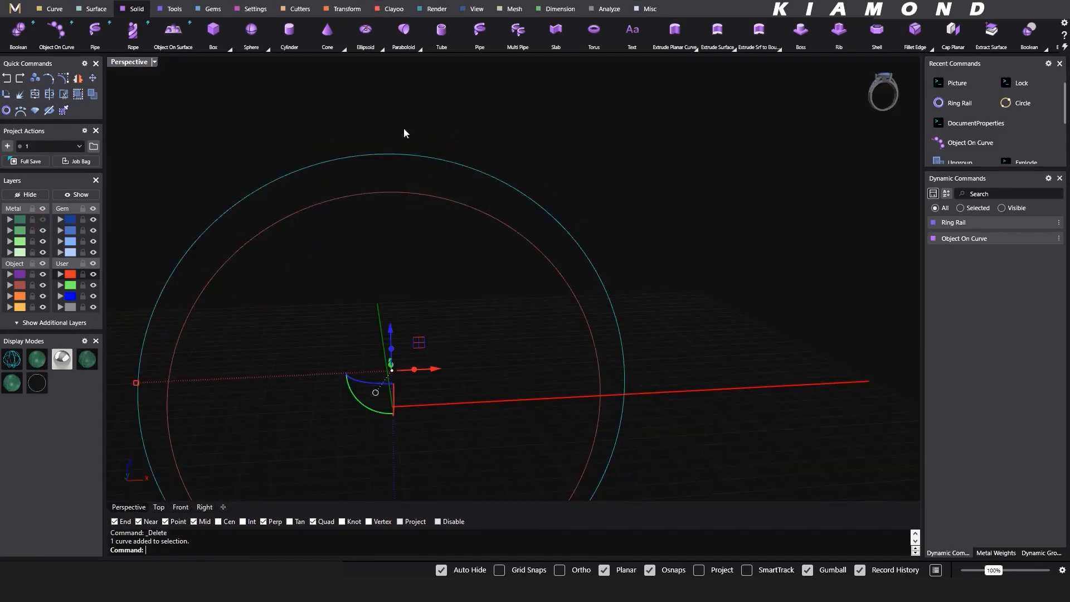
Pipe the open arc with a 0.35 mm radius at both ends and 0.6 mm at the top.
click(479, 31)
scroll(489, 109, down, 3)
text(0.3)
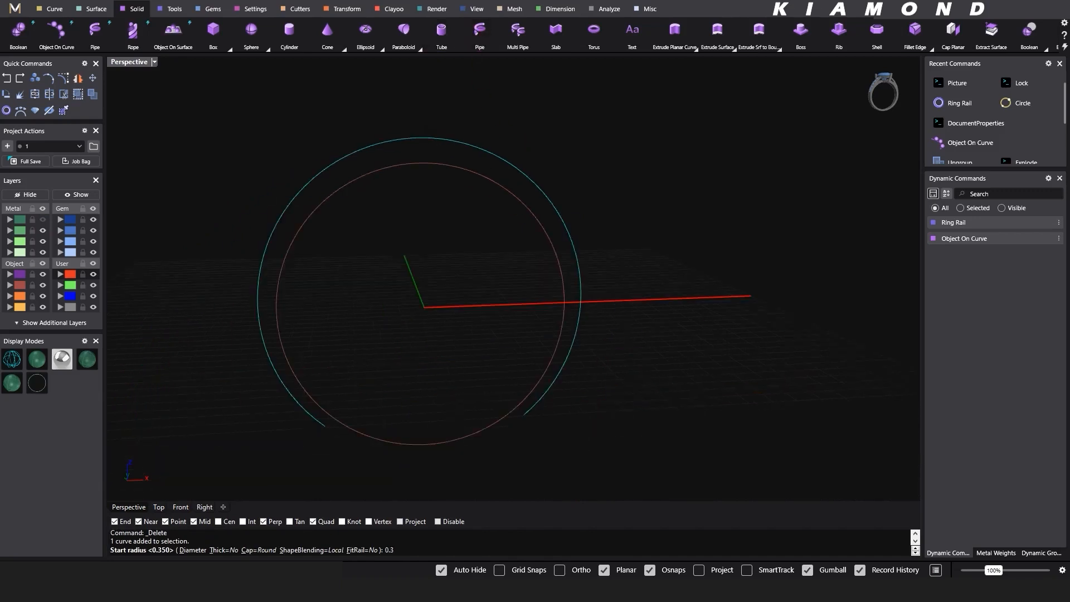
text(5)
key(Return)
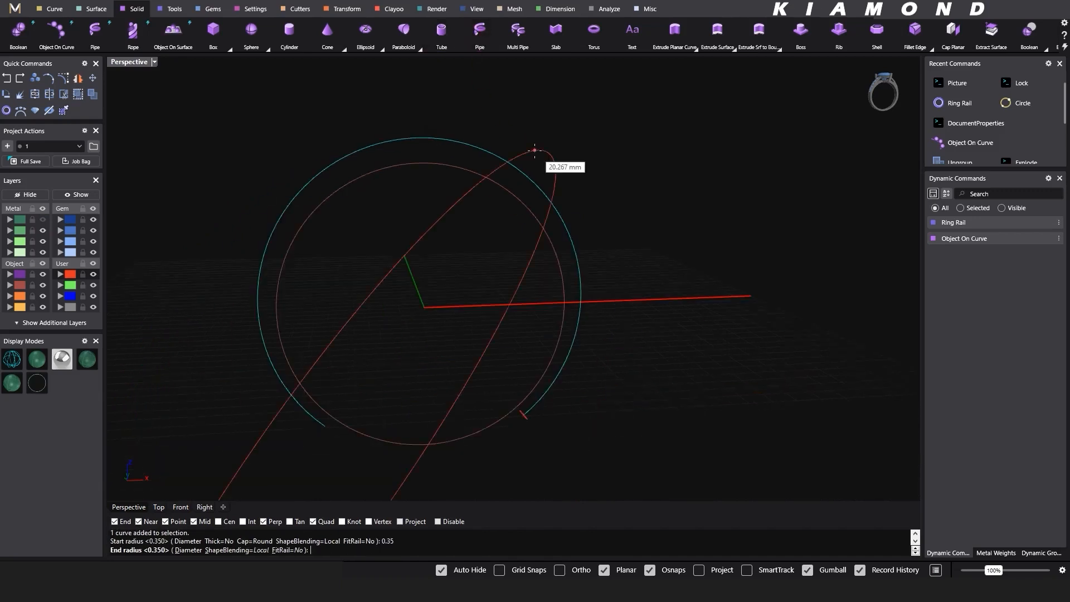
text(0.35)
key(Return)
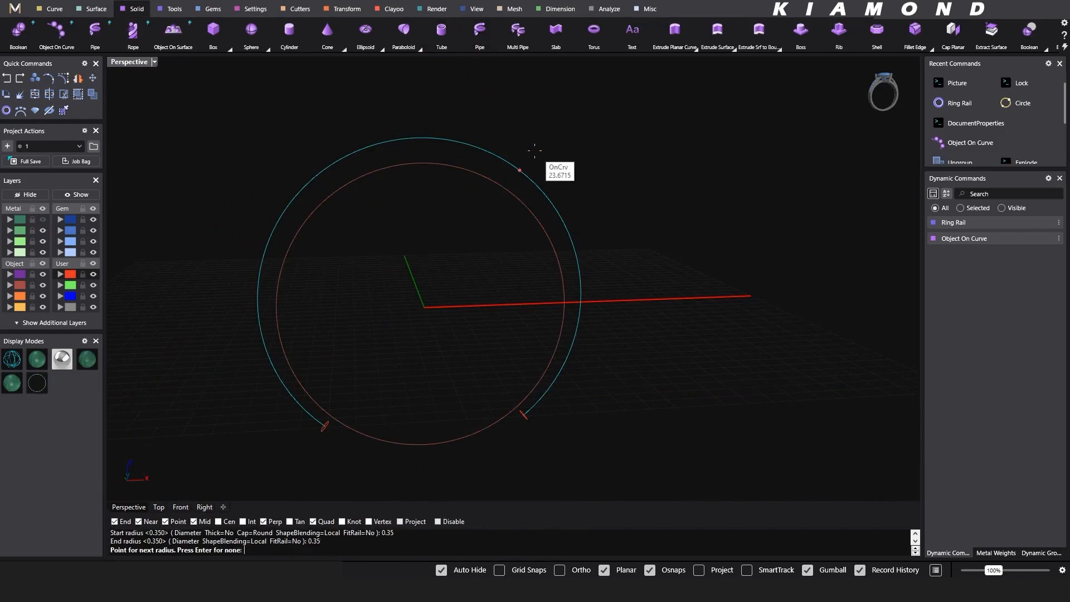
click(426, 136)
text(0.350> ( Diameter ShapeBlending=Local FitRail=No ): 0.)
key(Return)
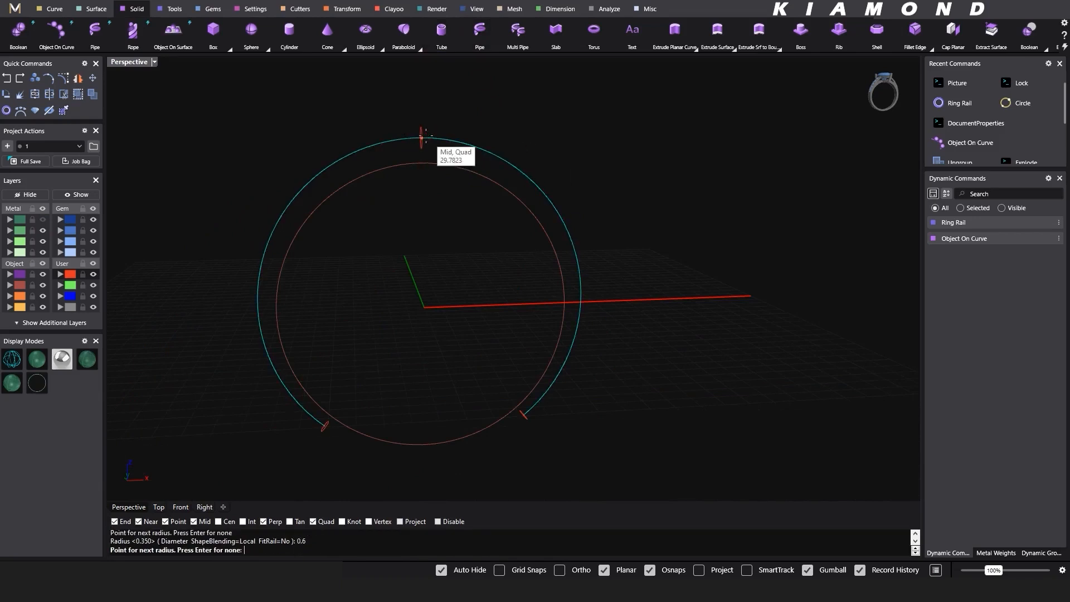
key(Return)
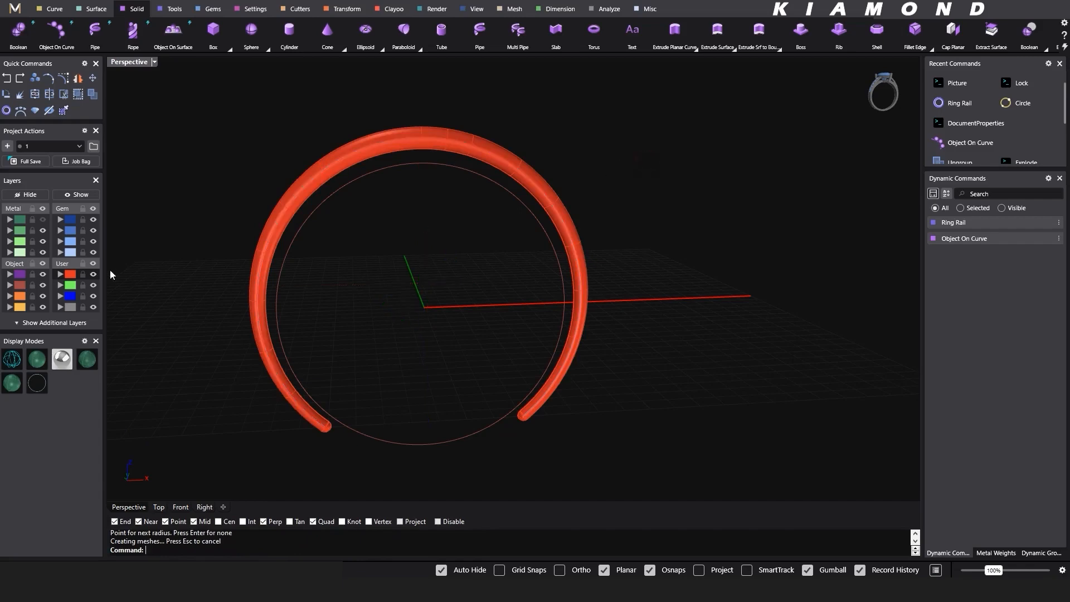
Show the beads' layer and compare the piped ring with the reference picture in the polished metal display.
click(44, 228)
right_drag(471, 199, 459, 351)
click(64, 358)
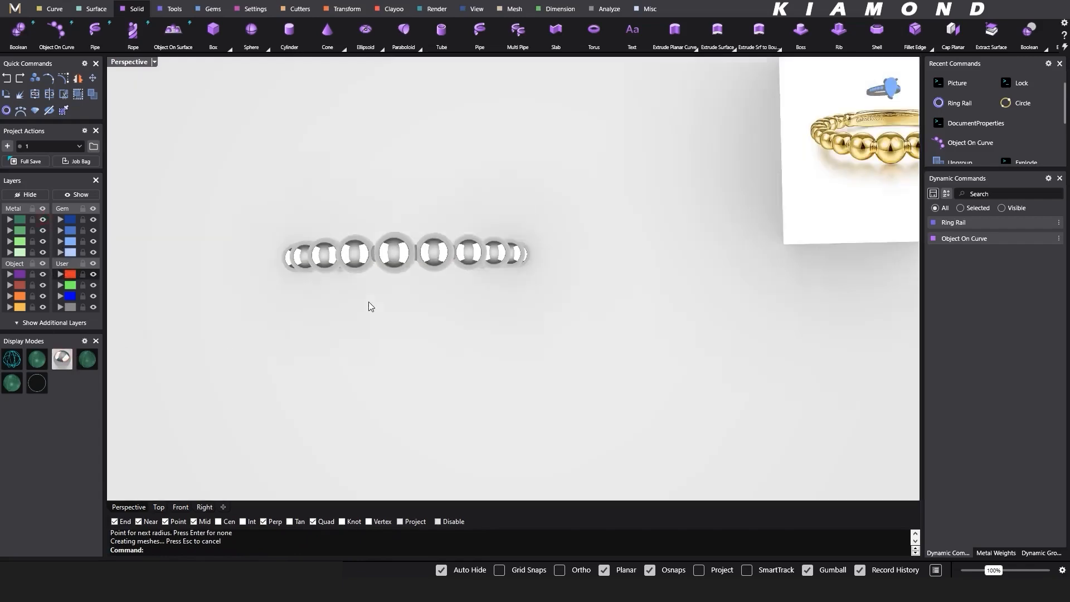
scroll(806, 186, up, 3)
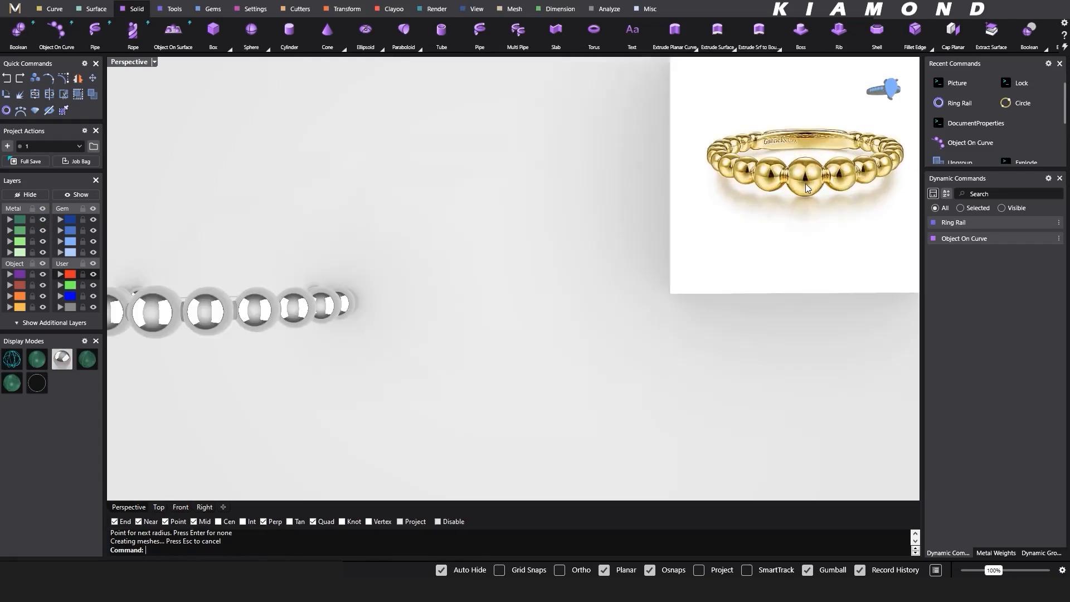
shift+right_drag(317, 317, 364, 186)
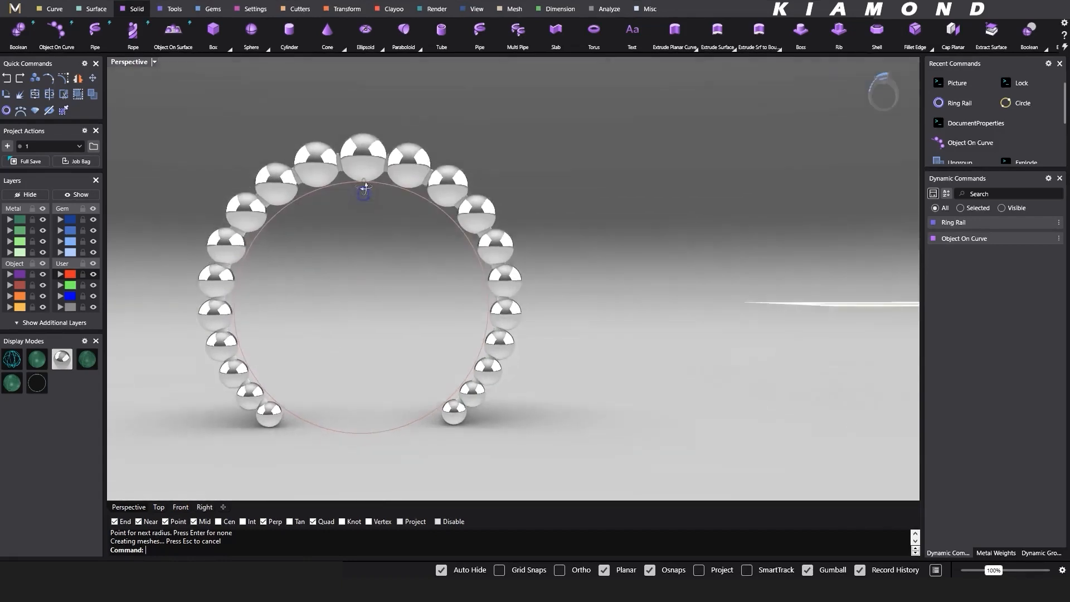
Return to the shaded display and start Profile Placer on the ring rail with a rounded rectangular profile from the library.
click(37, 360)
scroll(473, 367, up, 3)
click(578, 350)
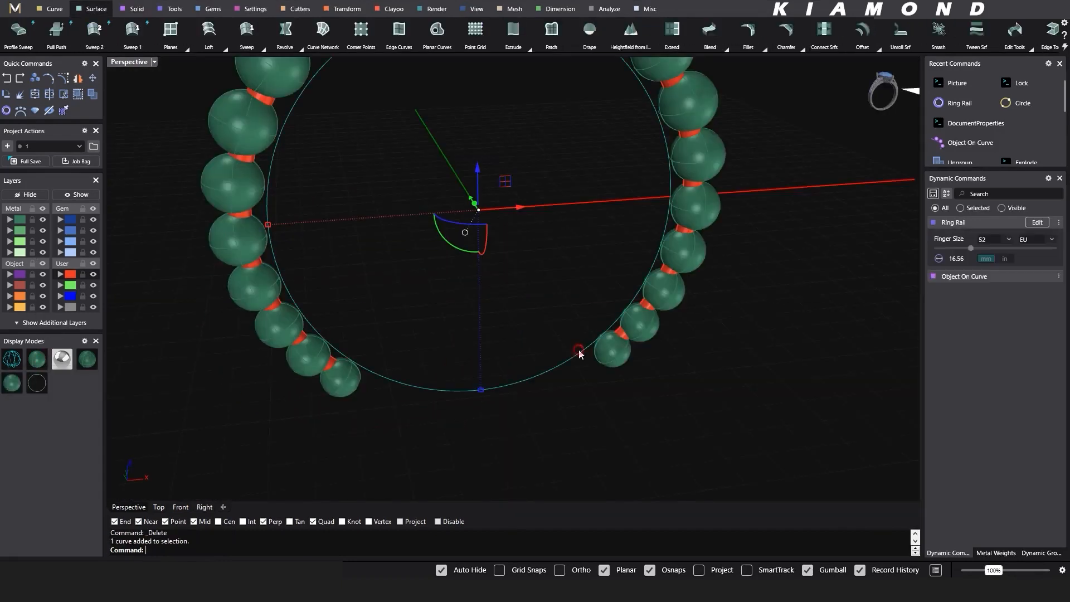
right_click(579, 349)
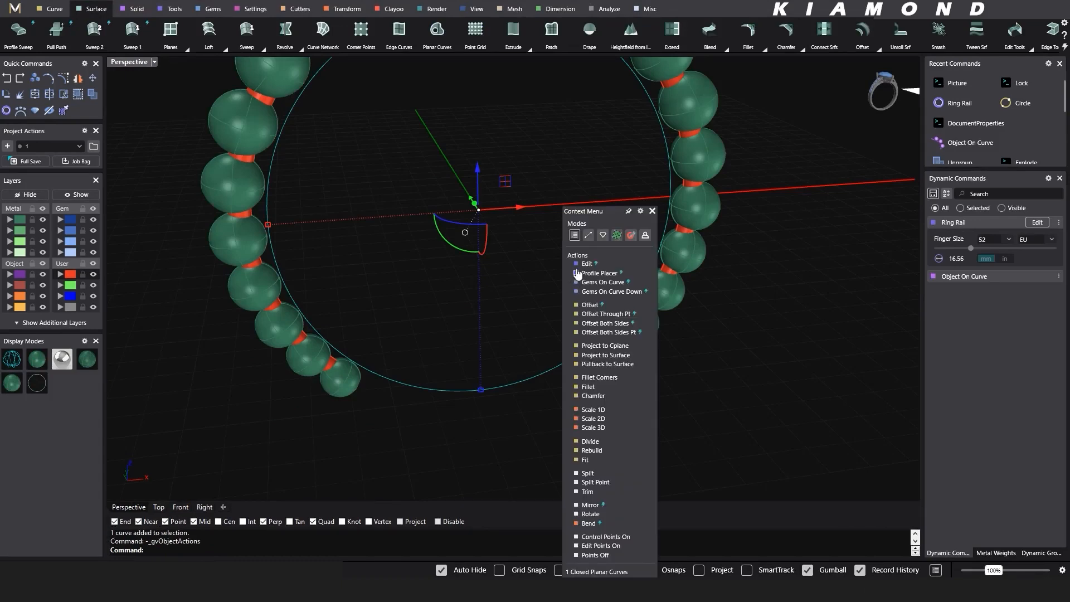
click(592, 274)
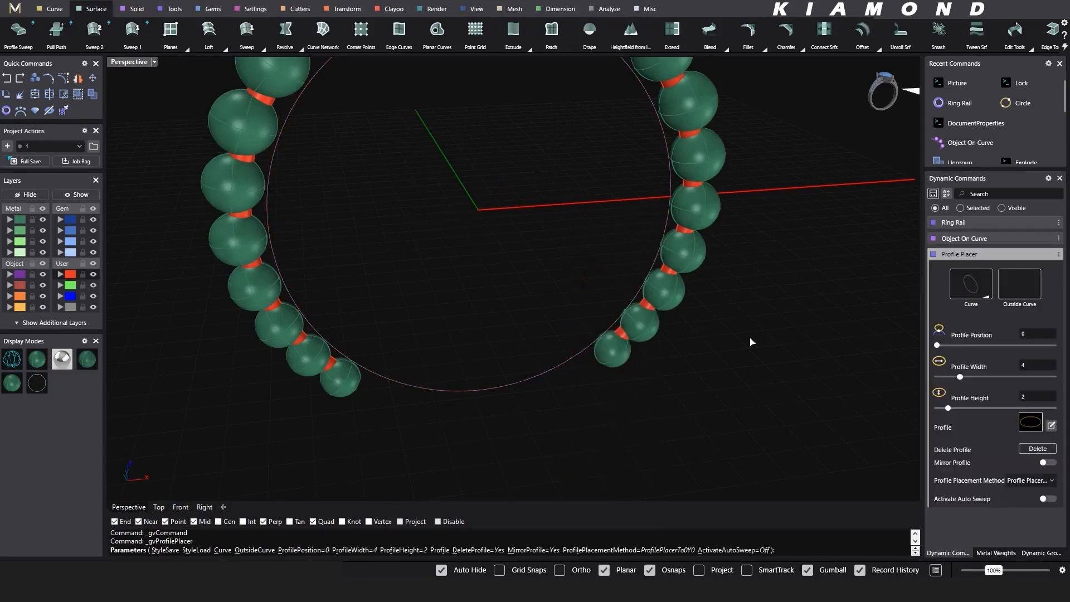
click(1034, 425)
double_click(196, 394)
Place the profile at the end bead at position 0.39, with a width of 1.5 mm and a height of 1.6 mm.
drag(957, 346, 982, 347)
right_drag(601, 337, 540, 343)
scroll(540, 342, up, 12)
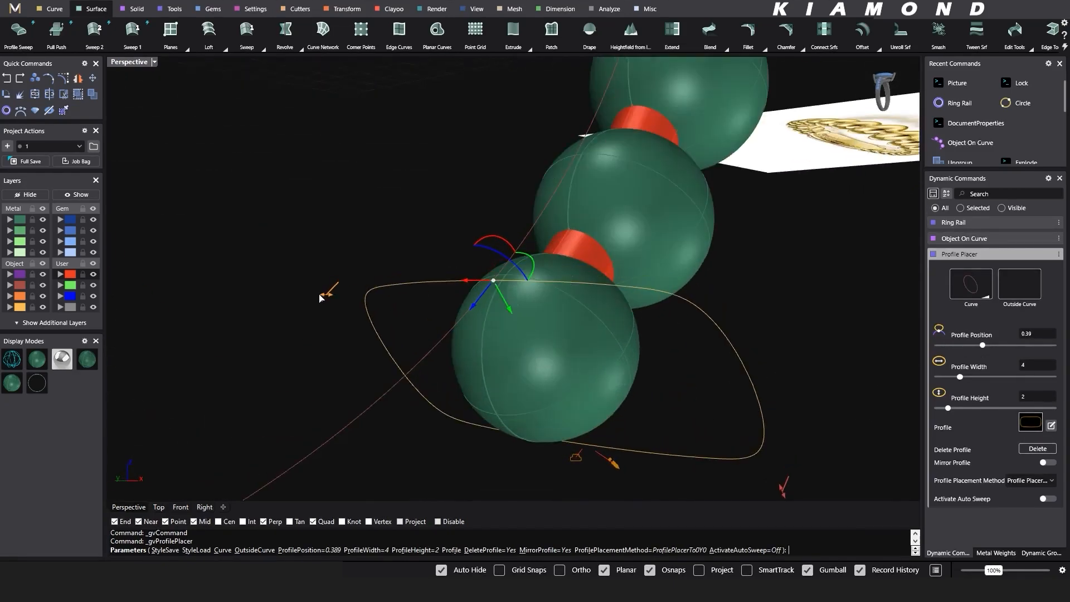
drag(326, 298, 523, 309)
mouse_move(524, 309)
right_down()
mouse_move(561, 321)
mouse_move(511, 316)
right_up()
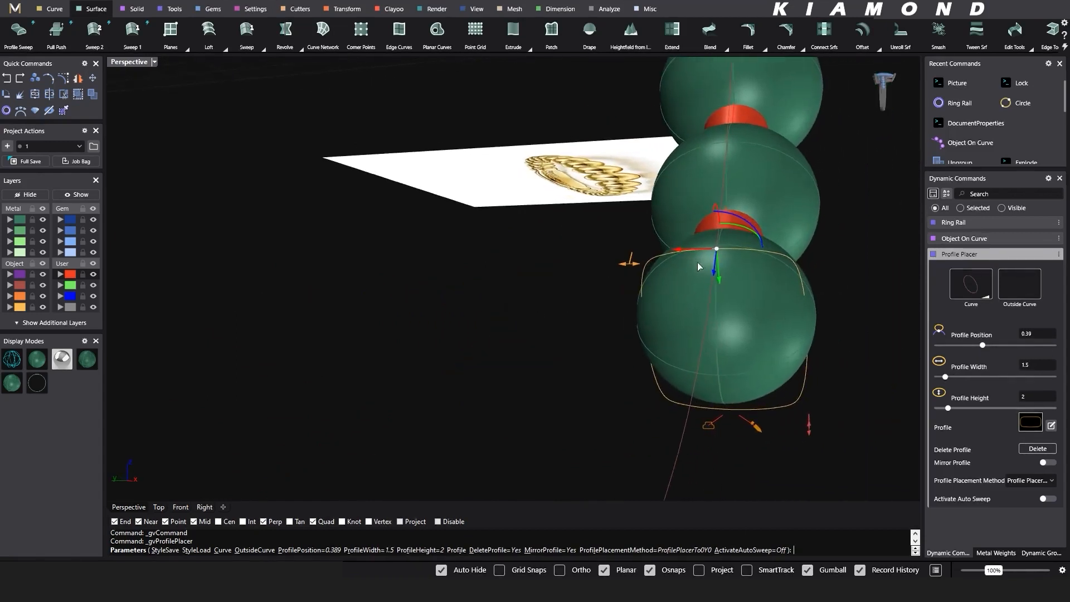
right_drag(697, 262, 718, 405)
drag(747, 407, 736, 370)
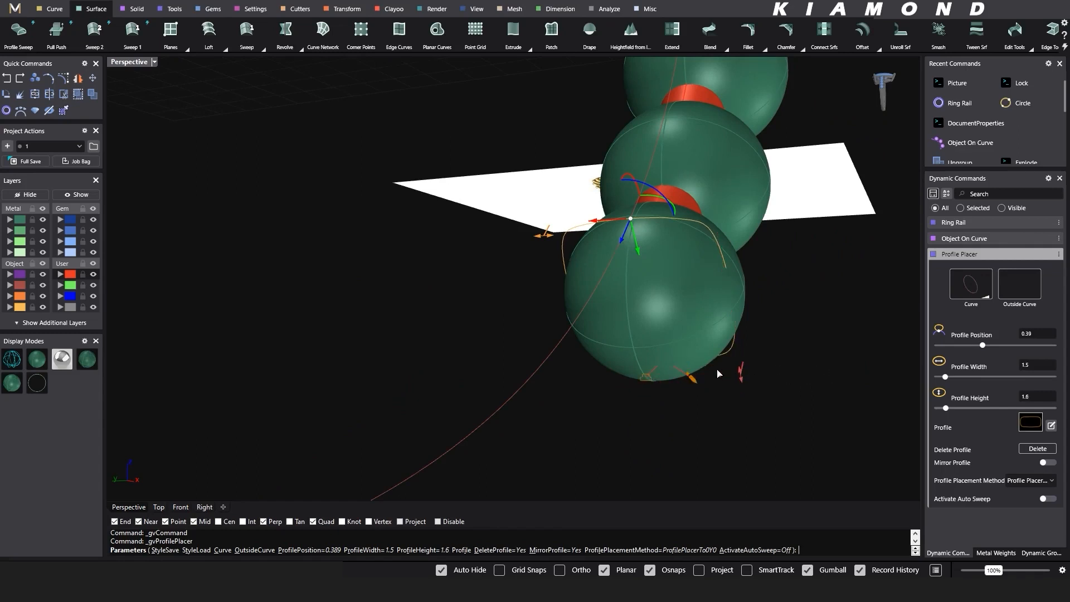
Nudge the profile slightly outward from the rail to fit the end bead, keeping its width at 1.5 mm.
drag(635, 240, 636, 246)
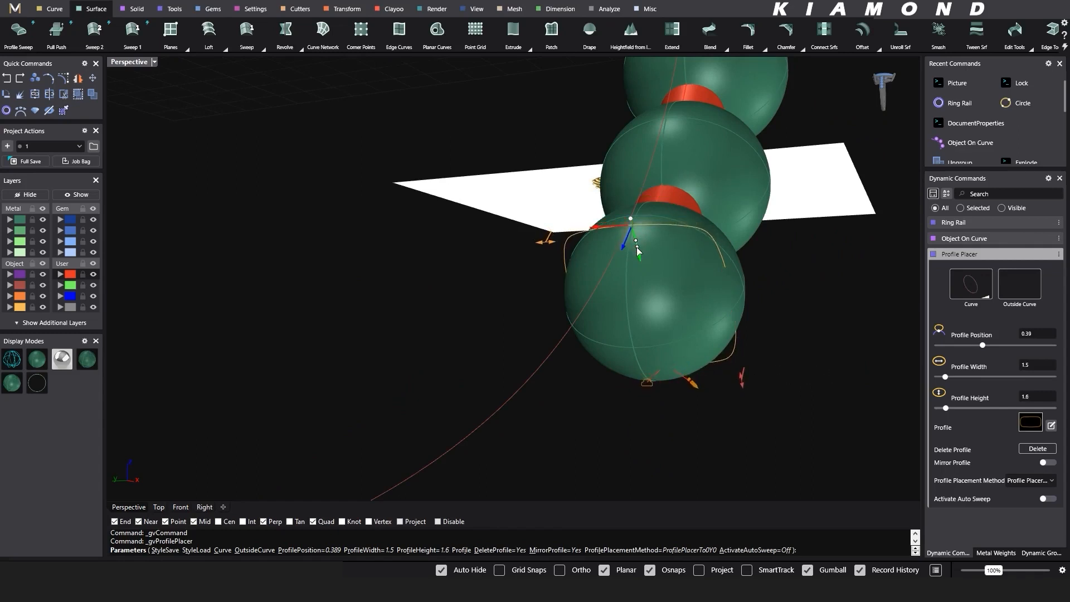
right_drag(638, 252, 575, 252)
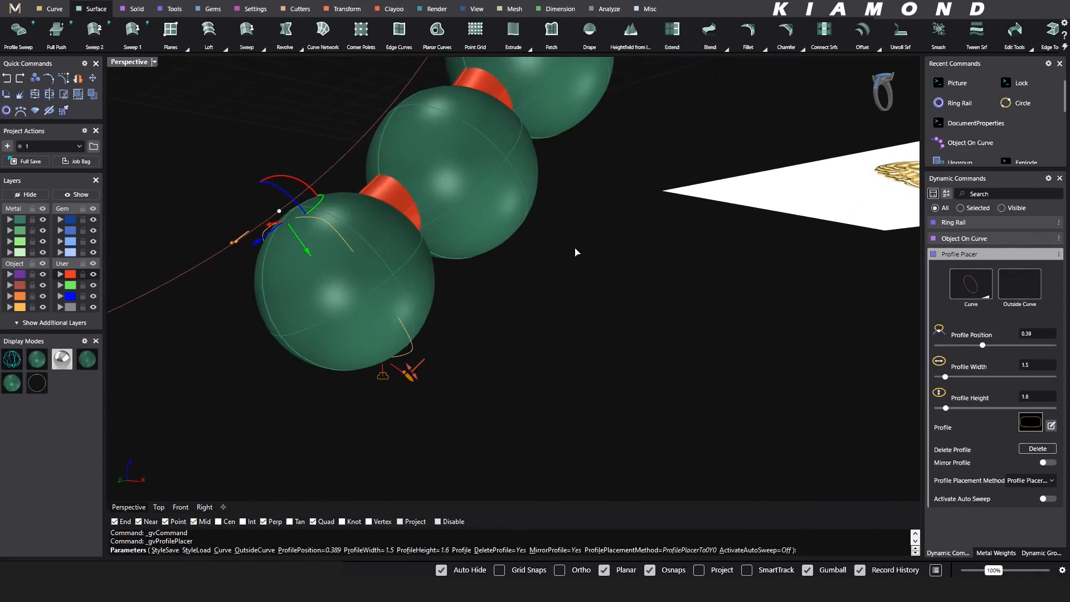
drag(302, 255, 304, 251)
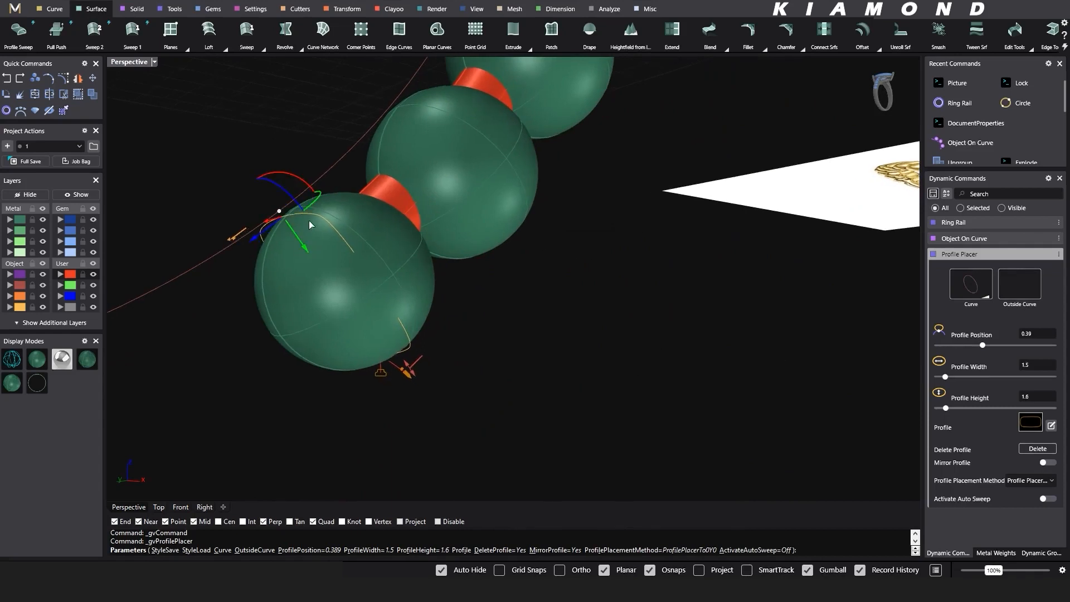
right_drag(310, 225, 370, 229)
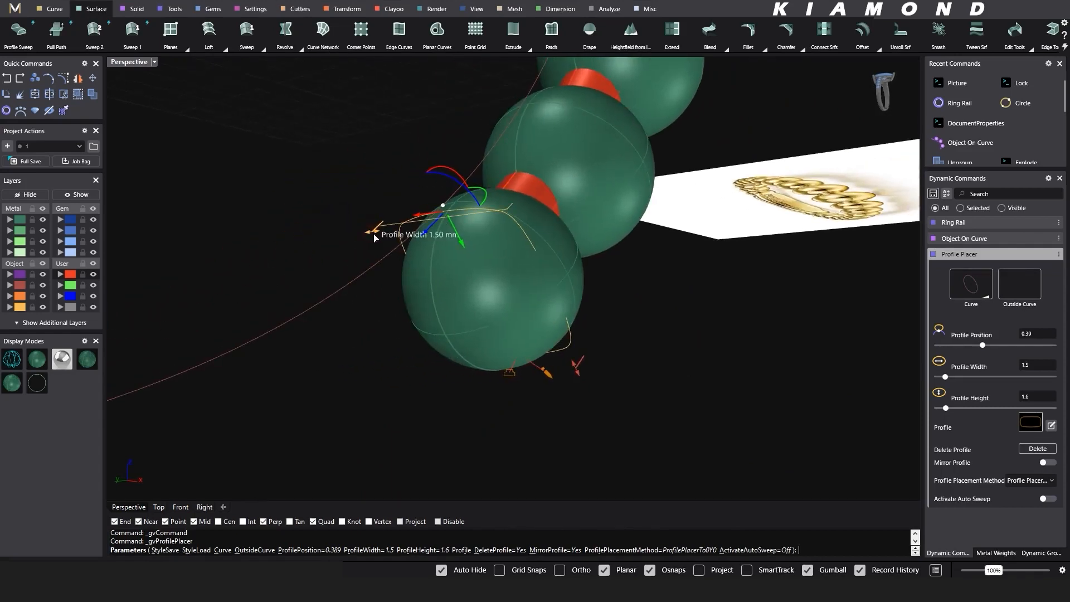
drag(377, 234, 379, 234)
scroll(390, 236, down, 6)
right_drag(507, 227, 529, 226)
drag(549, 224, 551, 221)
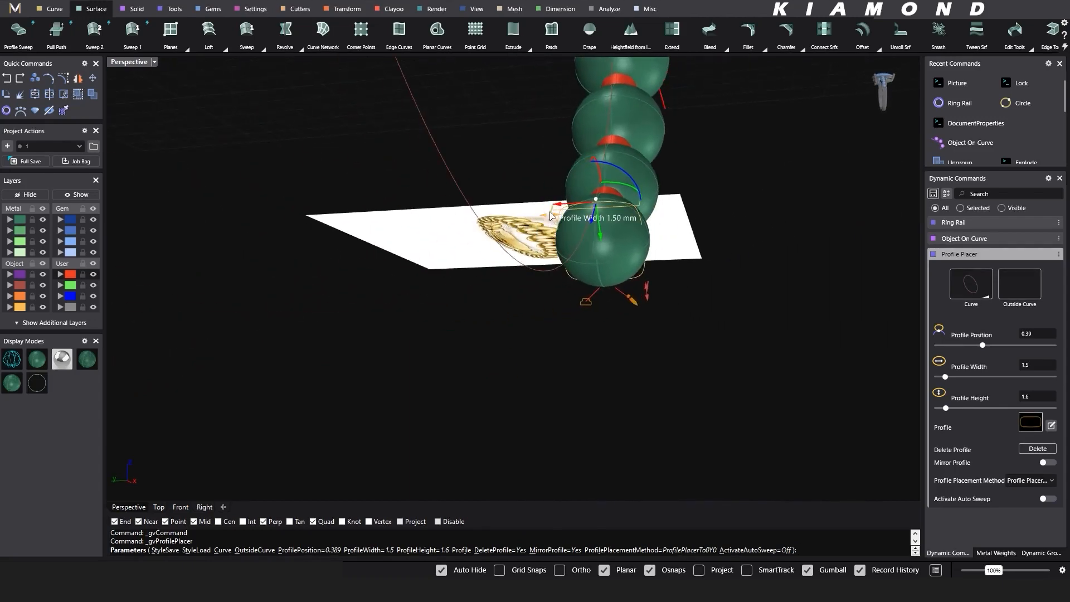
scroll(666, 190, down, 4)
right_drag(666, 190, 407, 286)
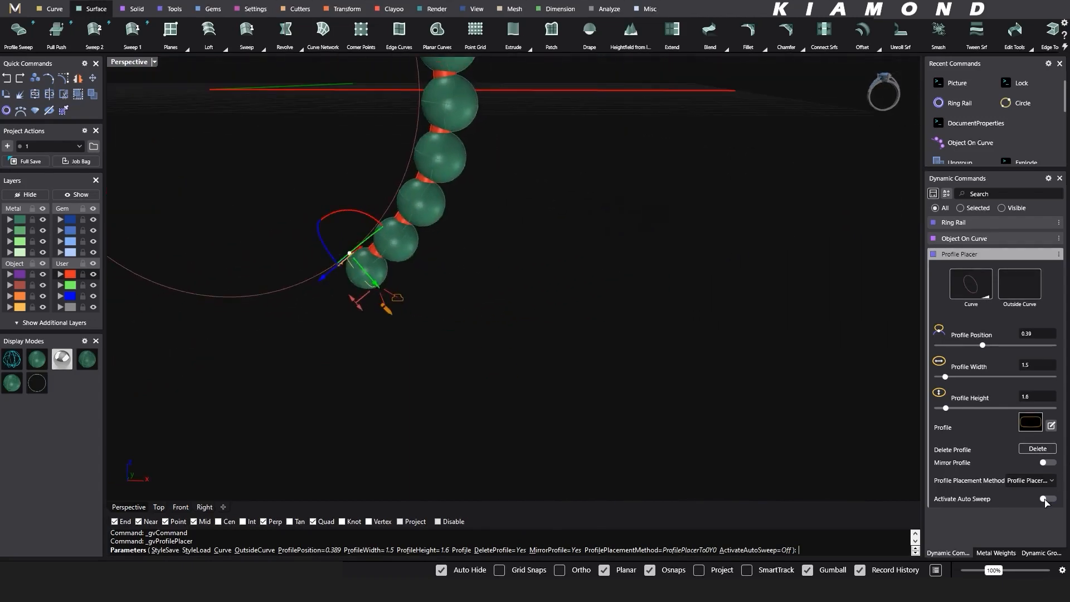
Mirror the profile to the end bead on the opposite side of the ring and finish placing the profiles.
click(1048, 466)
scroll(356, 322, down, 5)
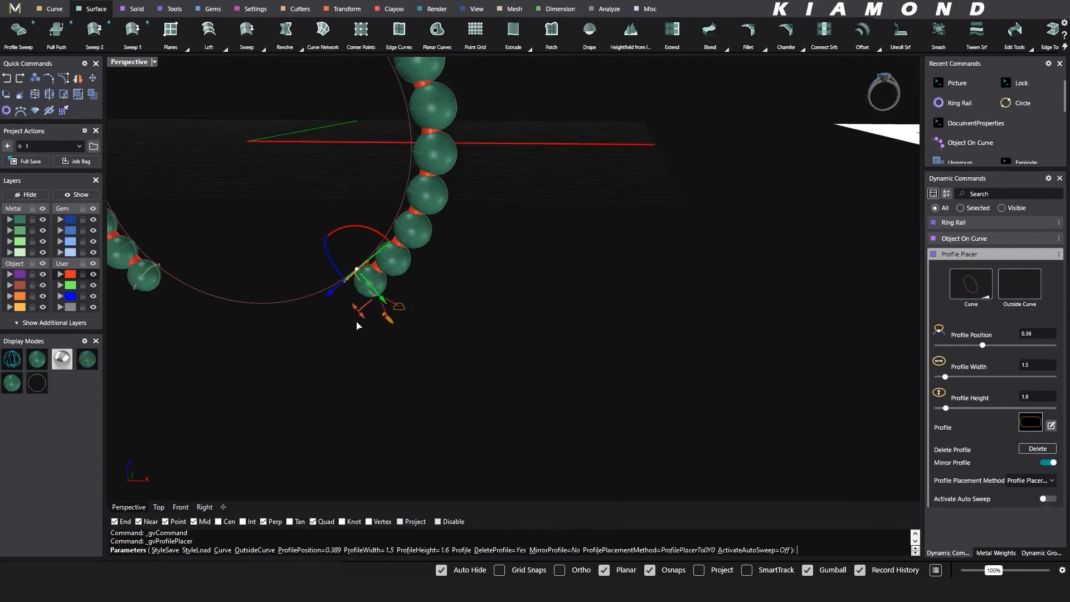
shift+right_drag(354, 320, 464, 321)
scroll(310, 285, up, 4)
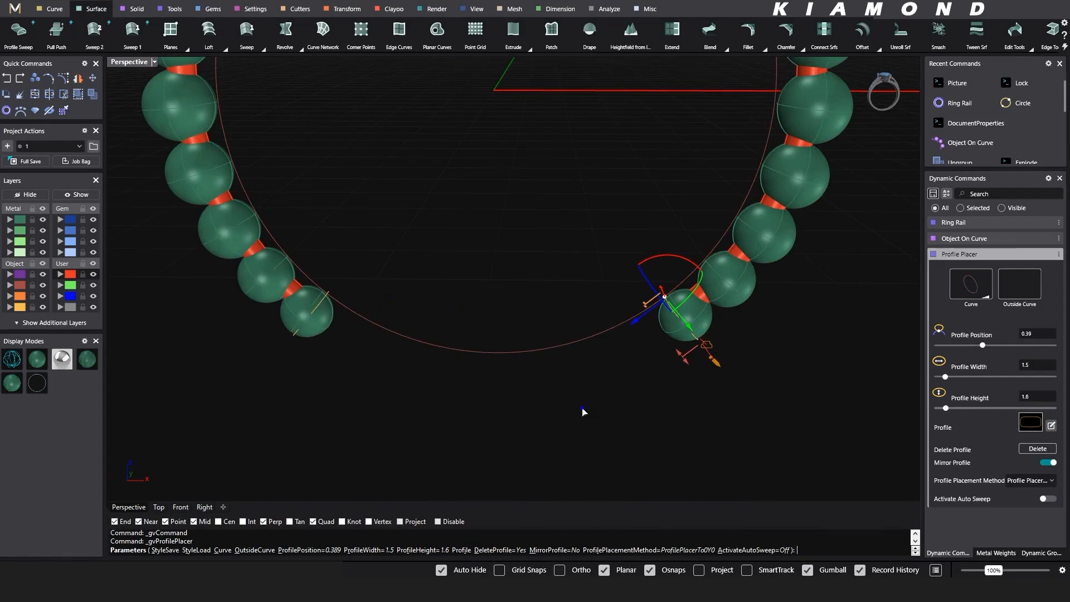
key(Return)
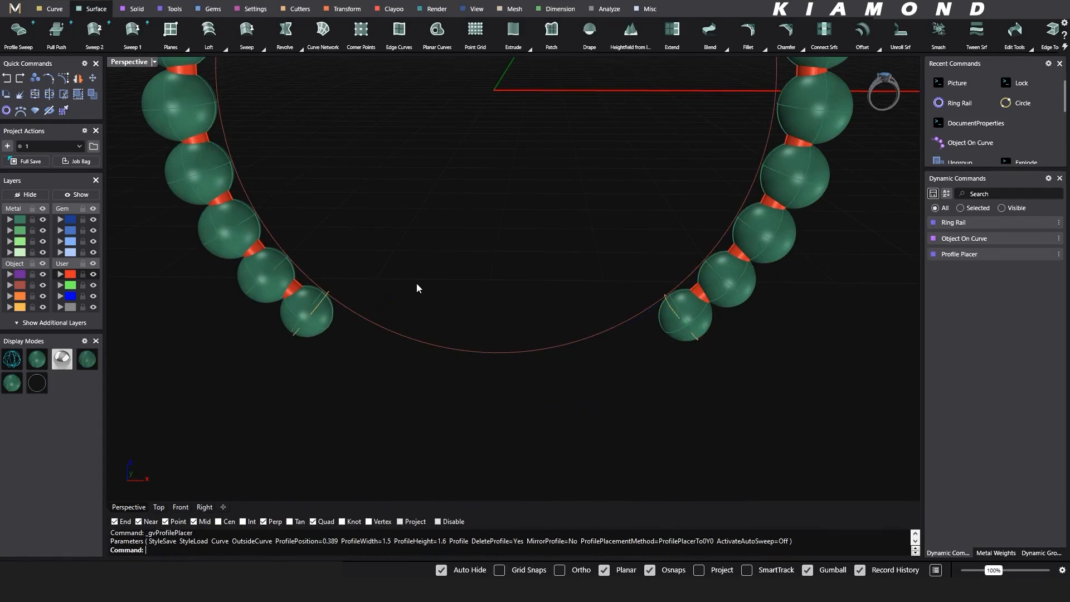
Sweep the two end profiles along the ring rail with Sweep 1 to form the plain band between the end beads.
click(132, 29)
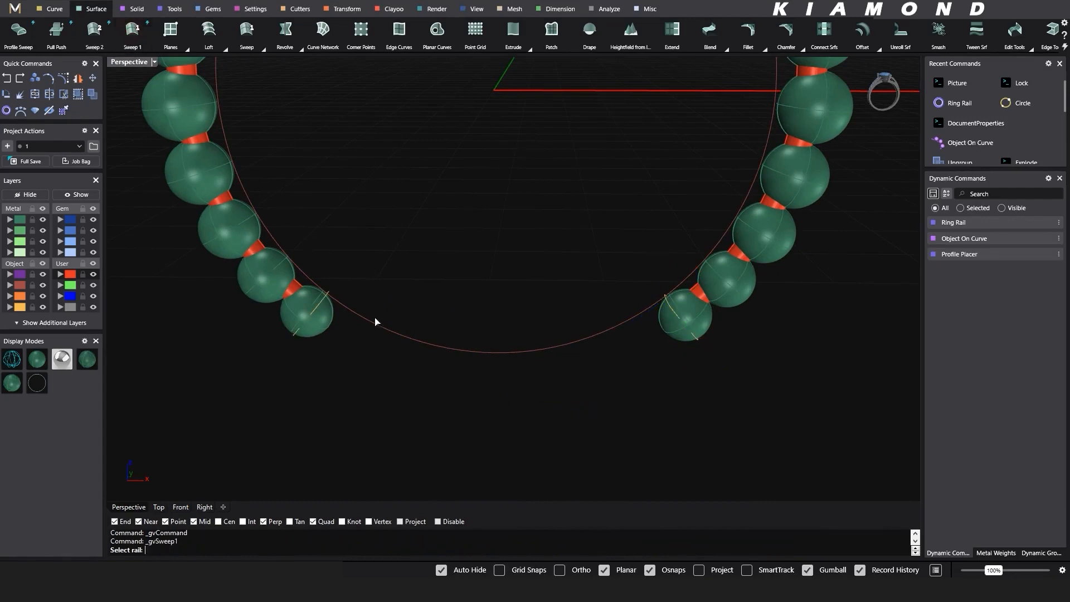
click(331, 293)
click(665, 297)
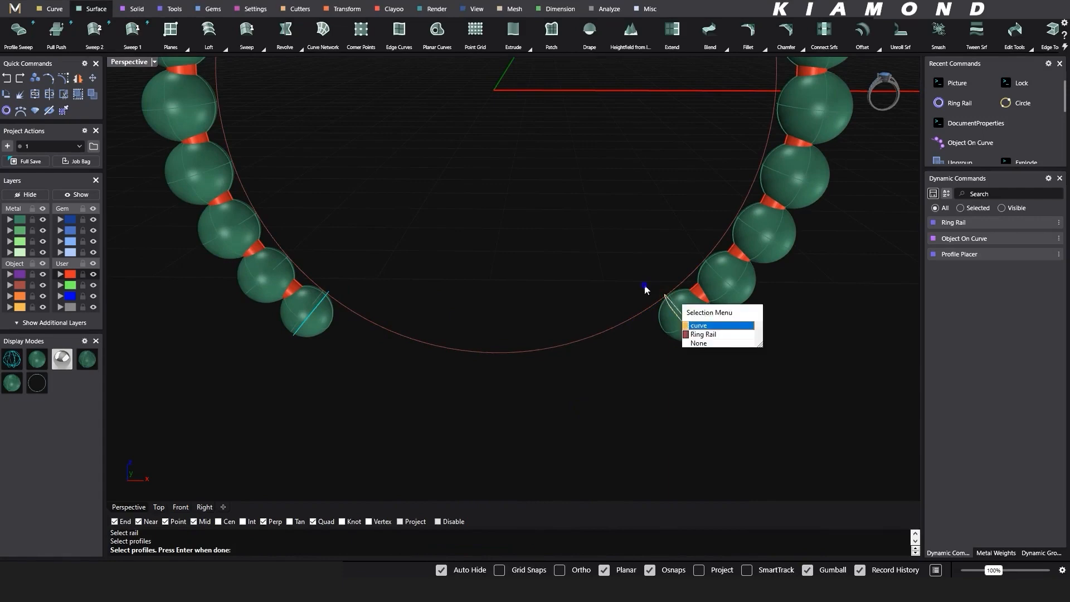
key(Return)
key(Return)
right_drag(477, 275, 502, 353)
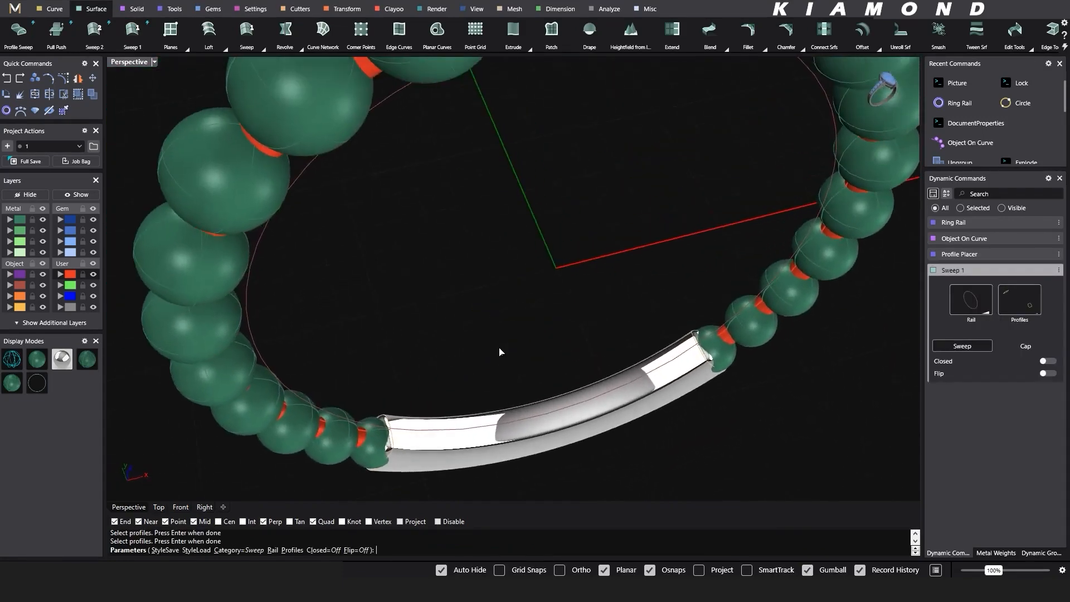
key(Return)
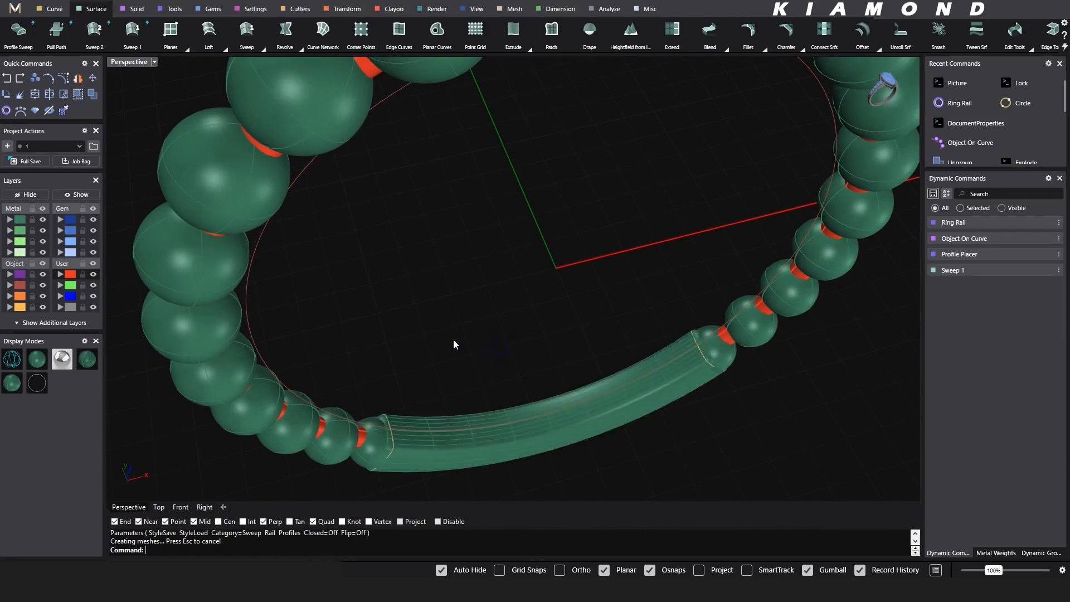
Examine the swept band and its joints with the end beads in the polished metal display.
click(70, 357)
scroll(590, 236, down, 6)
right_drag(593, 234, 501, 189)
scroll(368, 331, up, 7)
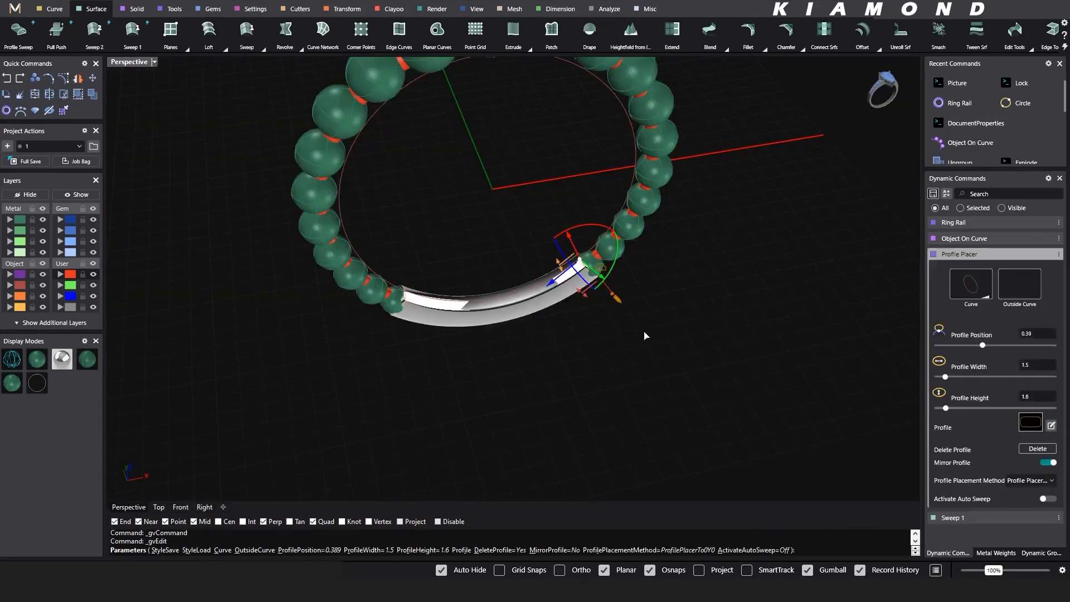
Add a third profile on the ring rail at position 0.5, in the middle of the swept band.
click(970, 295)
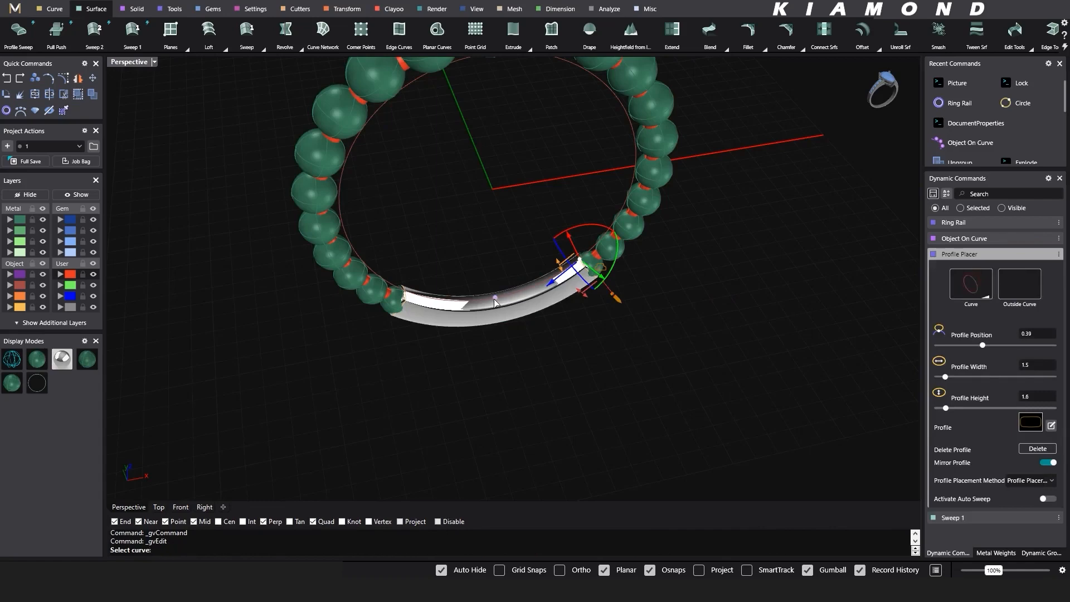
click(491, 302)
scroll(491, 302, up, 5)
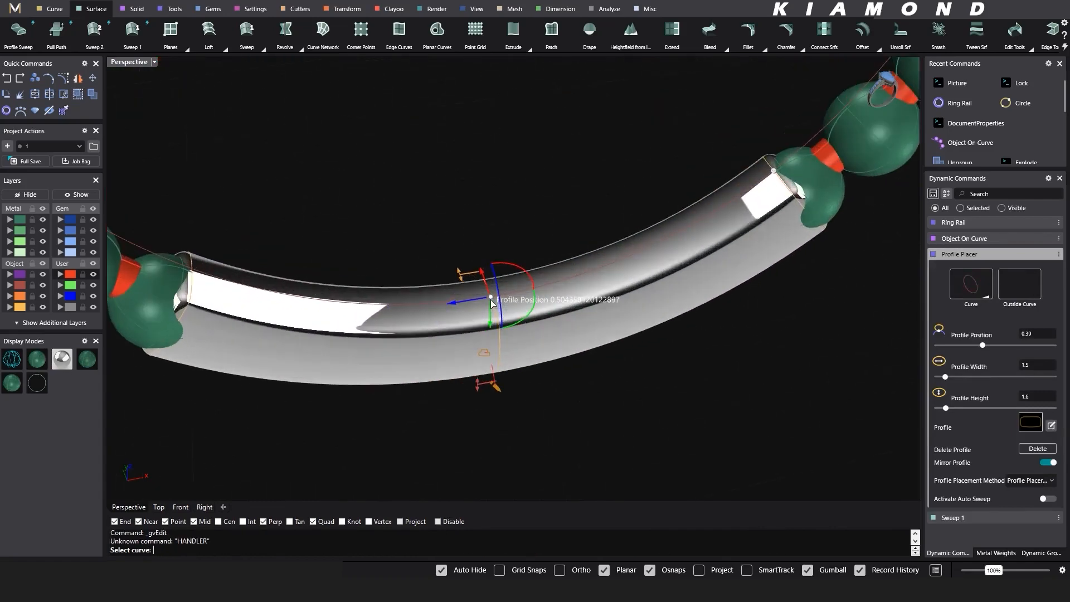
drag(493, 300, 499, 302)
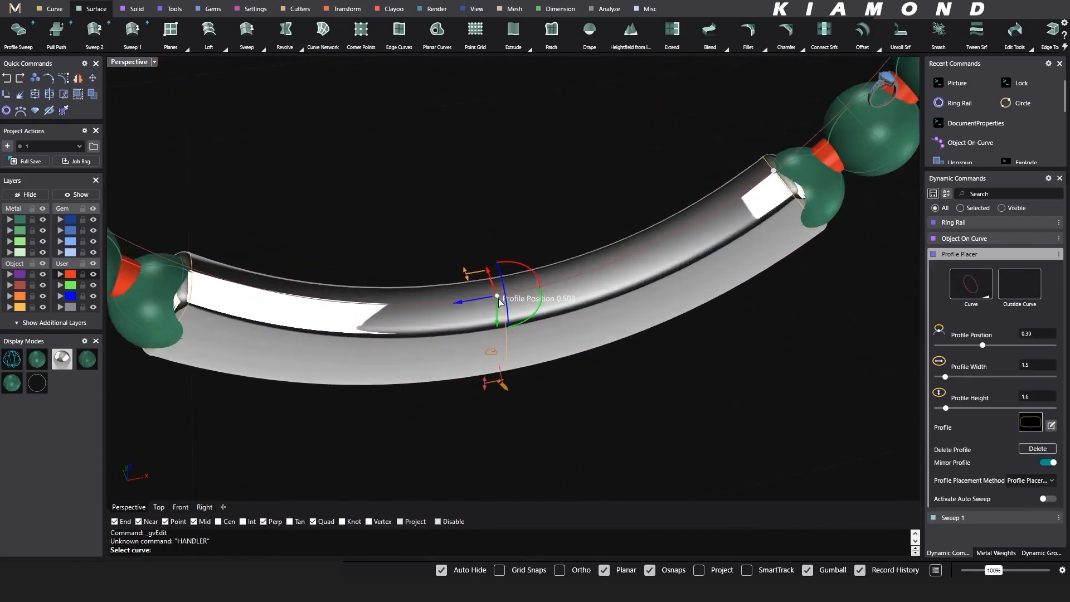
Widen the middle profile to 2.1 mm and apply the profile edit to the swept band.
right_drag(504, 300, 452, 305)
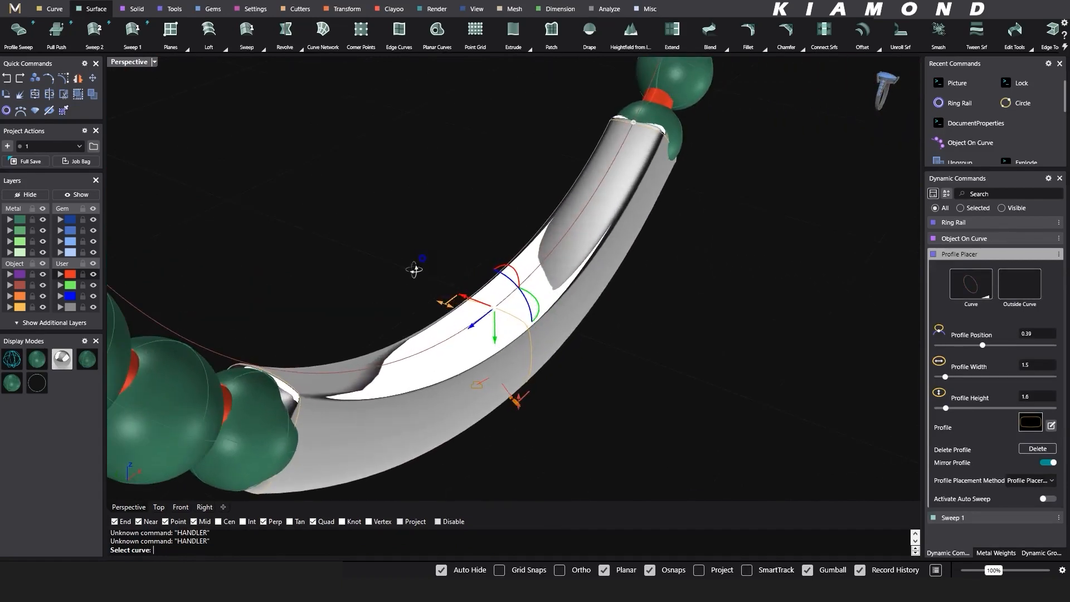
right_drag(418, 268, 453, 267)
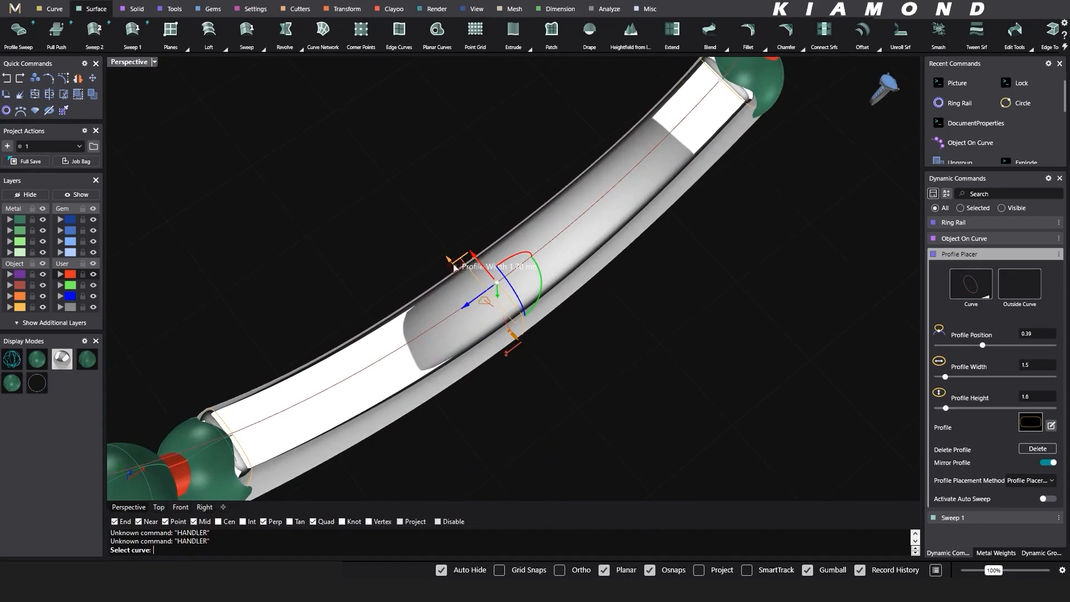
drag(454, 267, 444, 252)
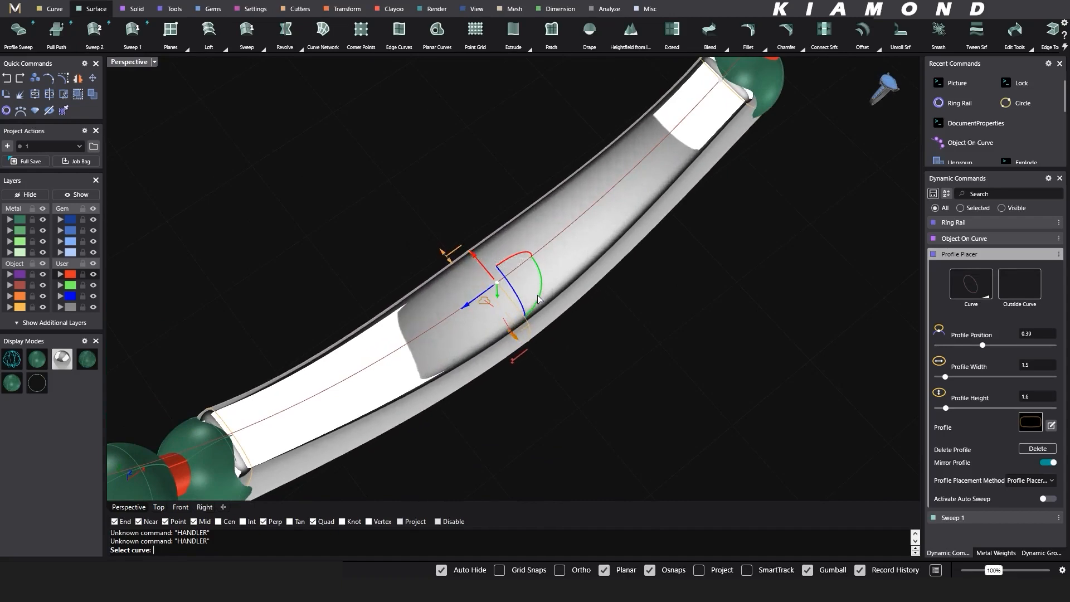
scroll(613, 340, down, 6)
right_drag(637, 363, 588, 363)
right_click(612, 389)
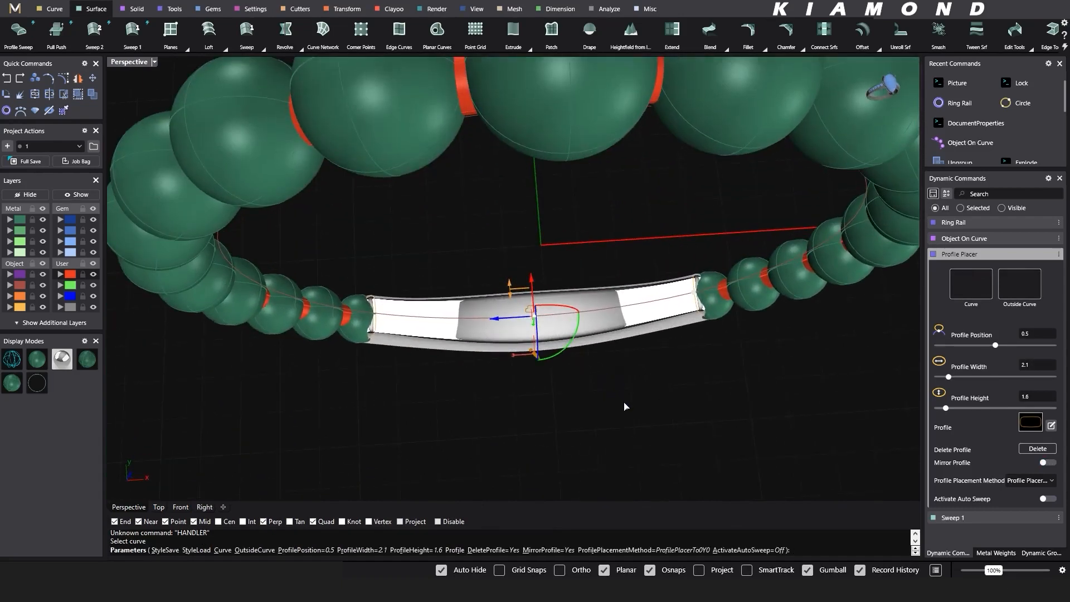
right_click(625, 406)
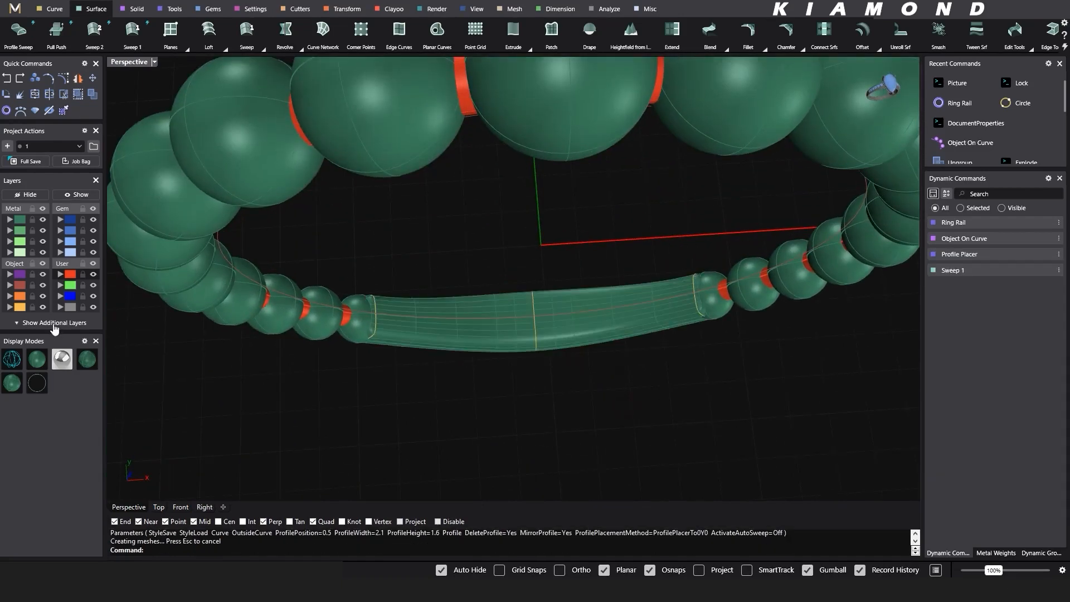
Examine the whole ring with its widened band in the polished metal display beside the reference picture.
click(63, 359)
scroll(504, 306, down, 5)
right_drag(504, 307, 492, 349)
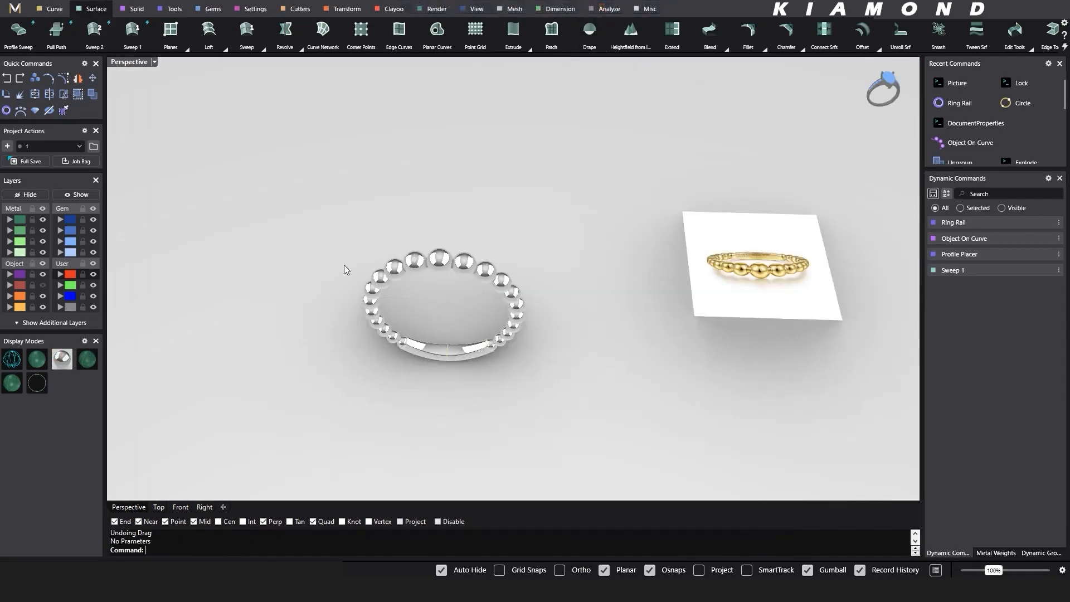